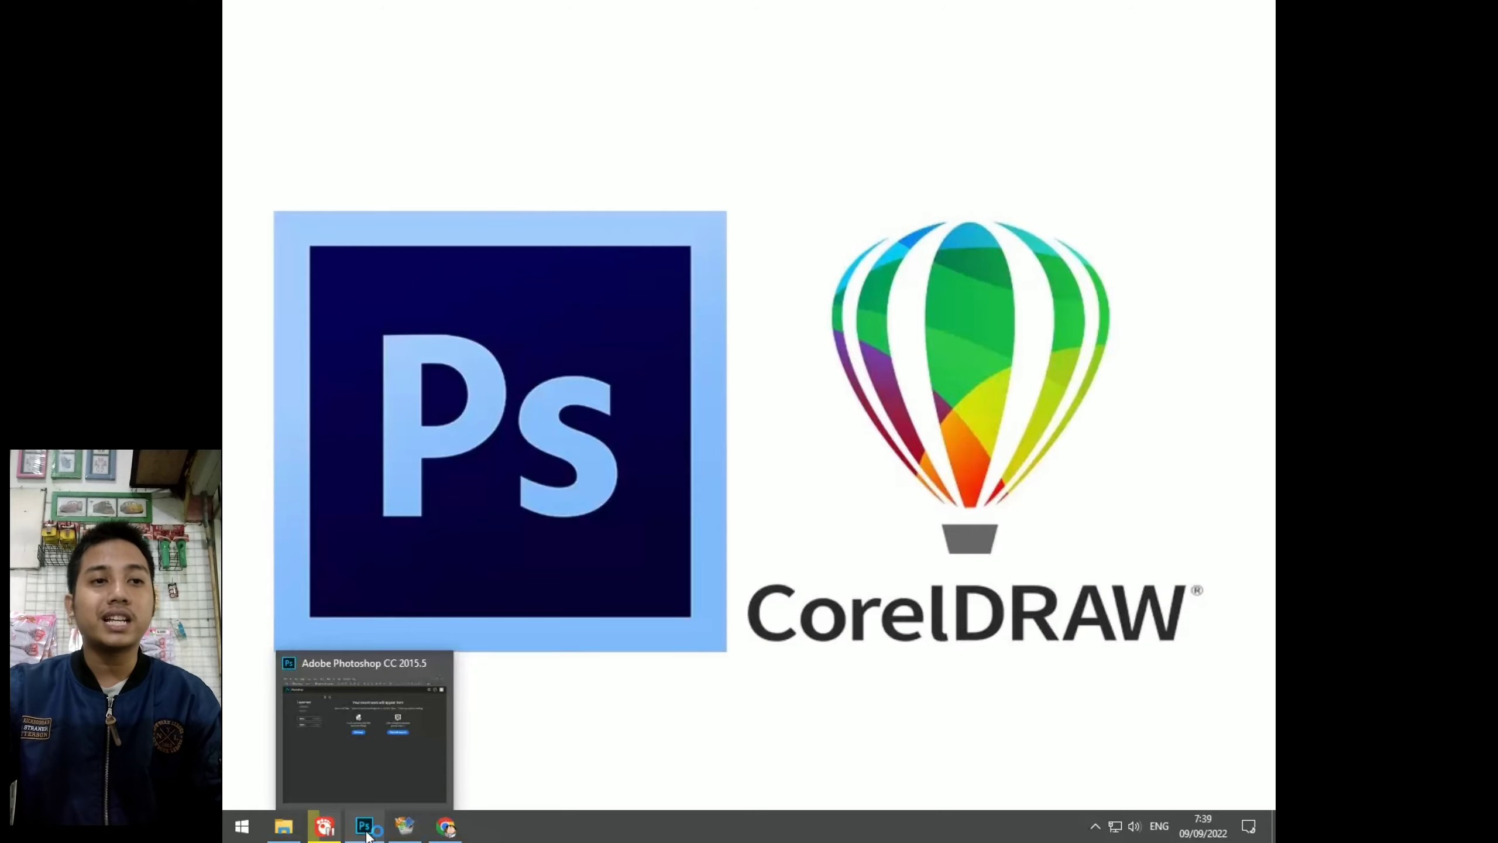
Maximize Photoshop and drag the wedding collage jpg from Local Disk (E:) into it
left_click(367, 831)
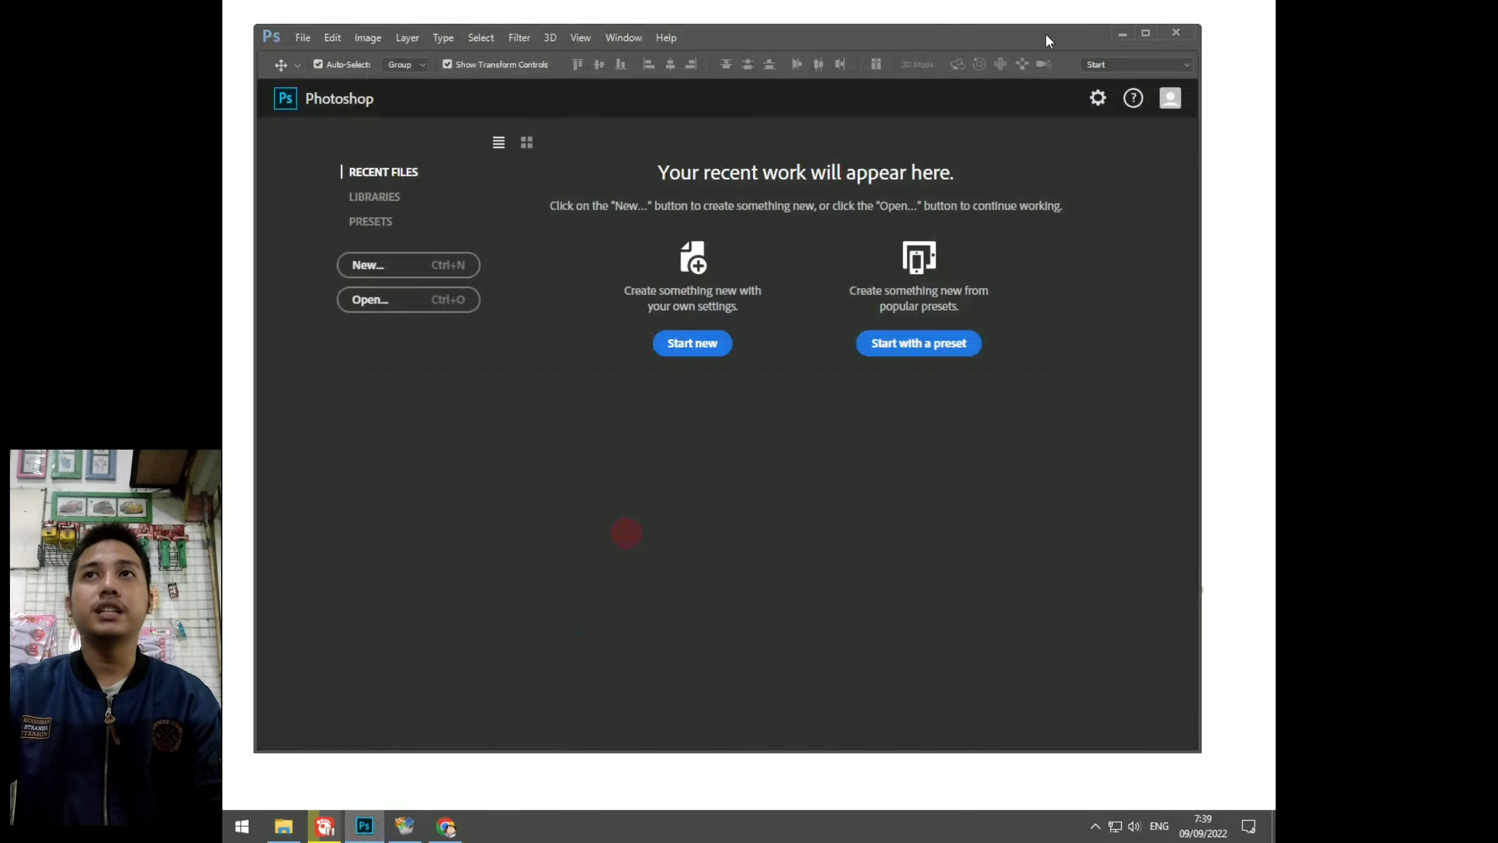
left_click(1145, 32)
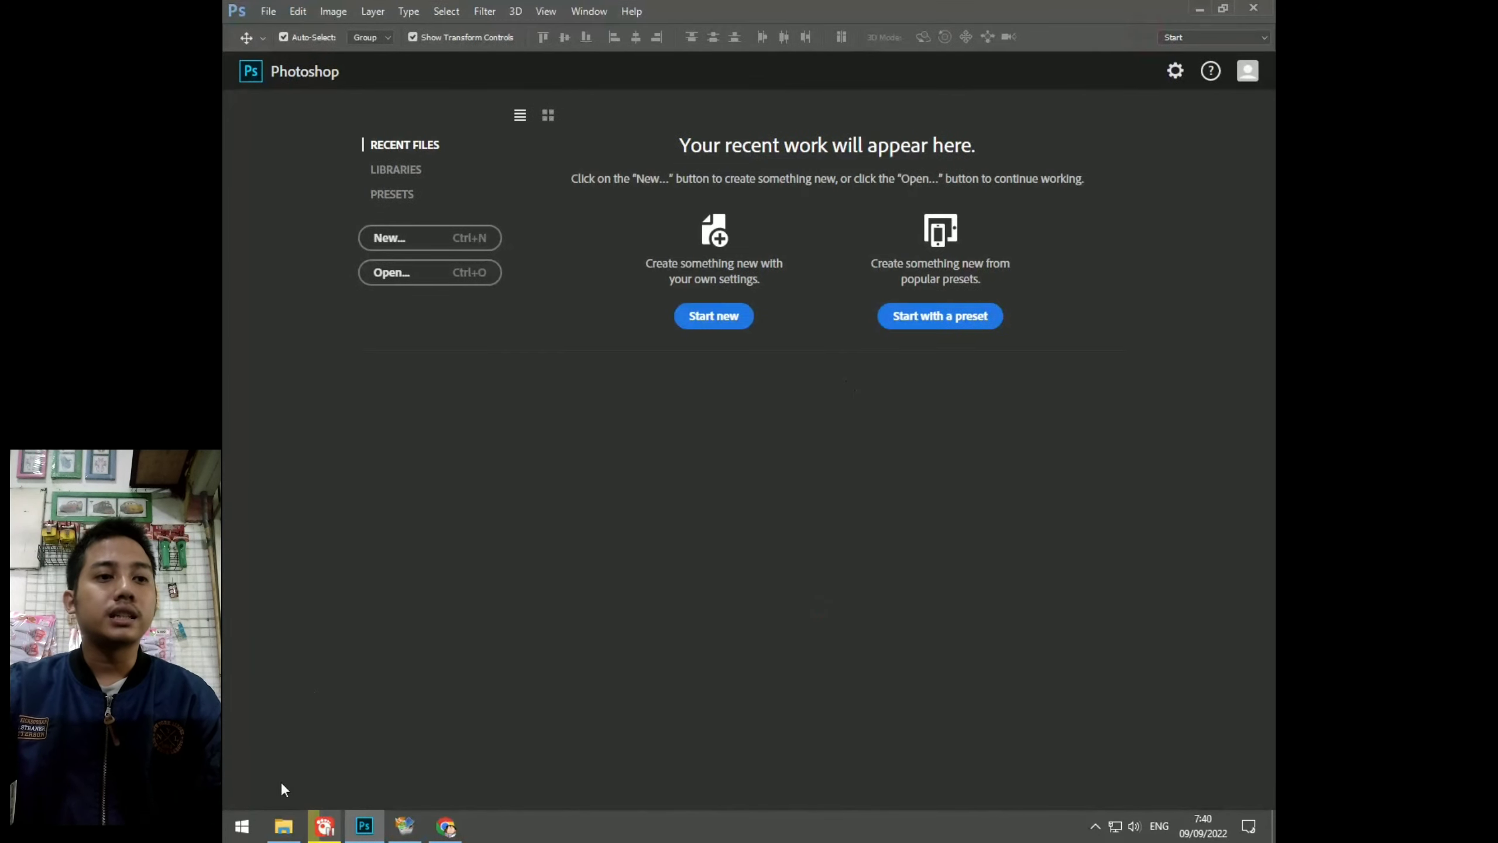
left_click(283, 825)
left_click(592, 481)
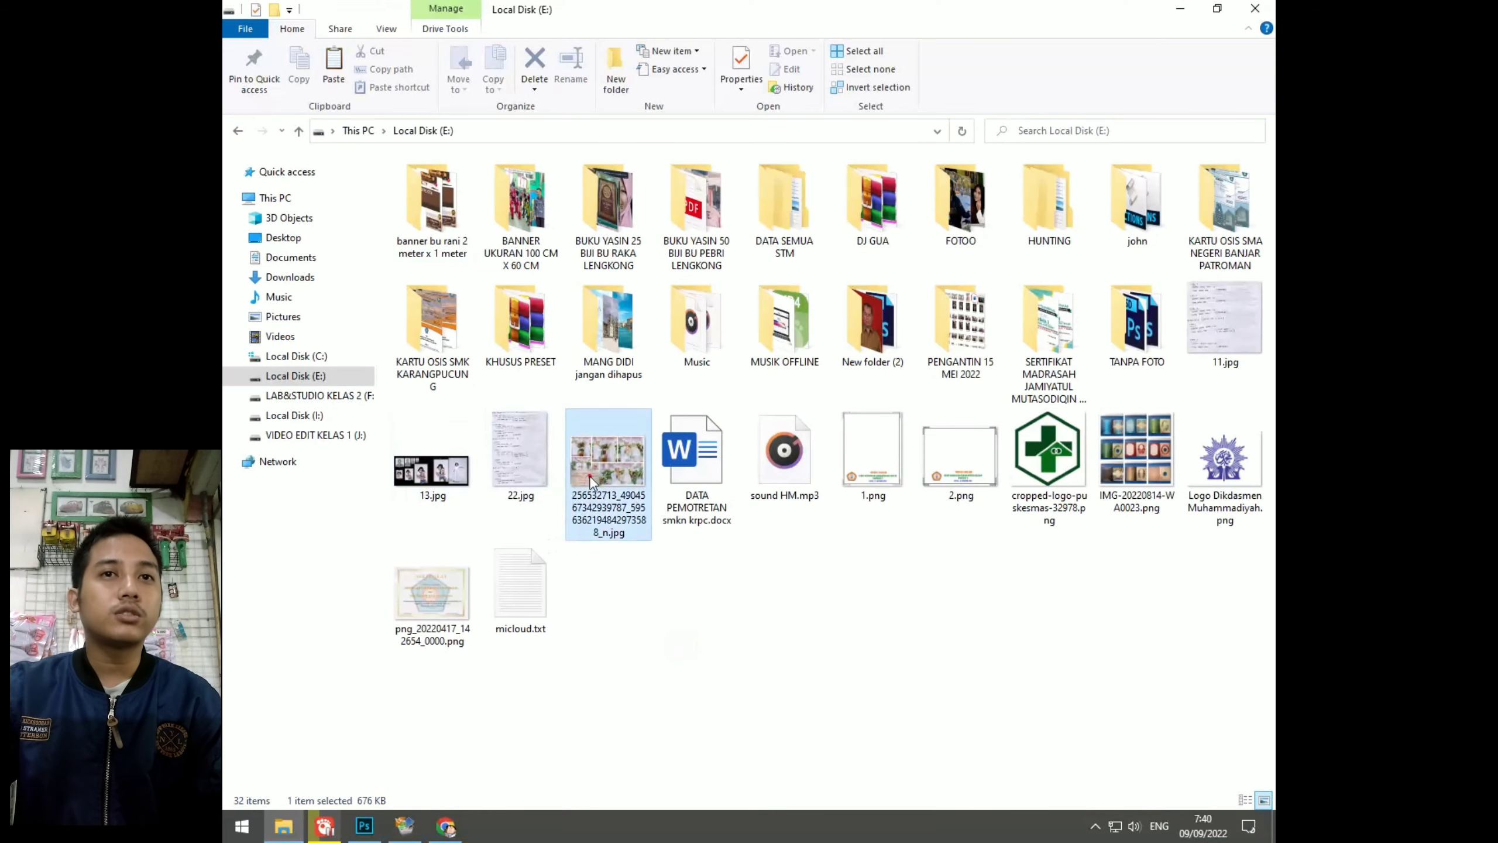
mouse_move(592, 481)
left_mouse_down()
mouse_move(533, 642)
mouse_move(802, 6)
left_mouse_up()
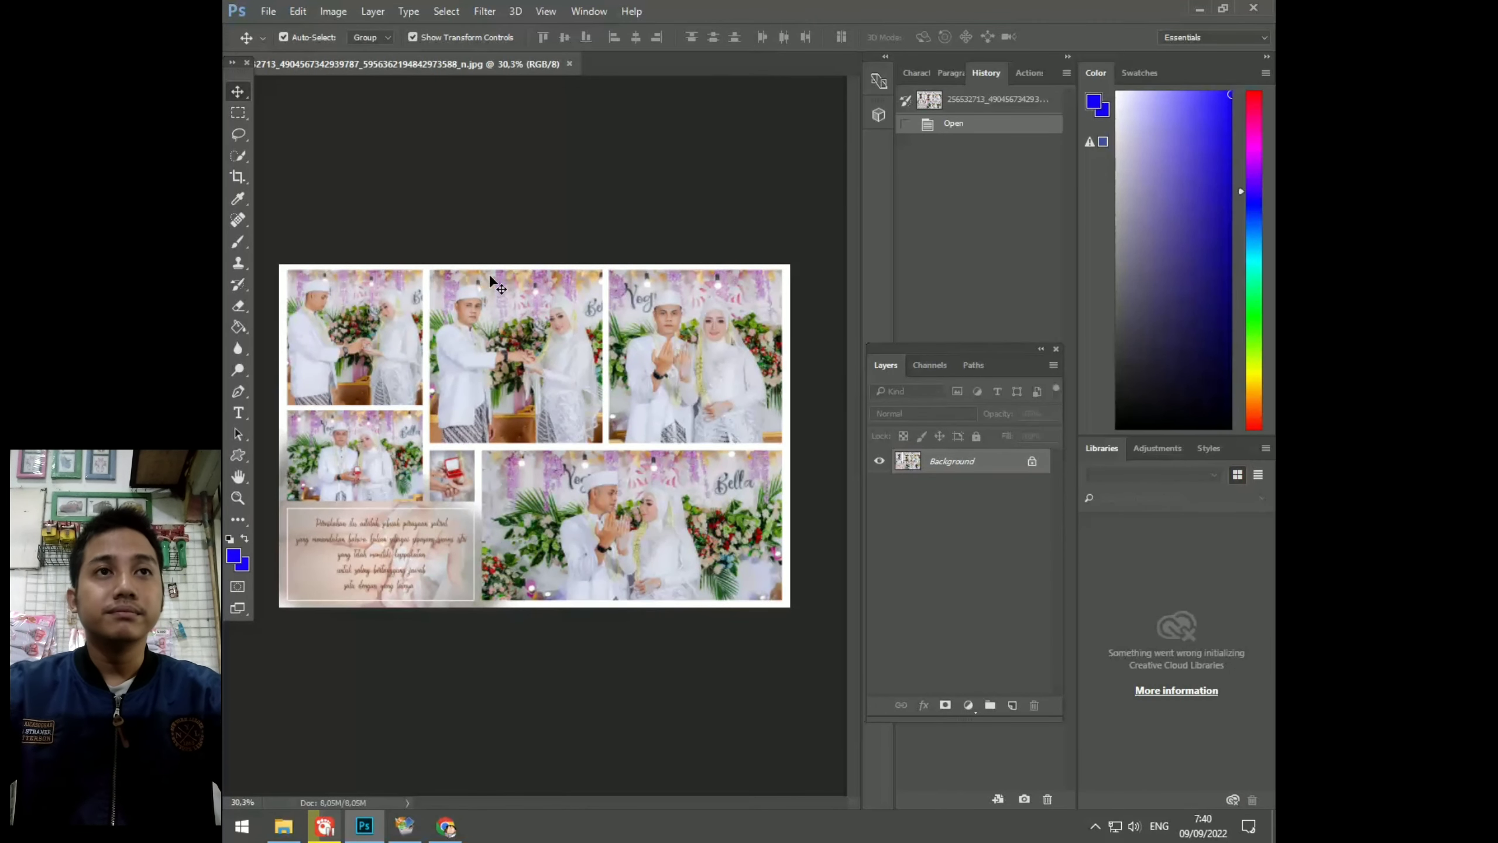
scroll(678, 312, "up", 3)
scroll(678, 313, "up", 3)
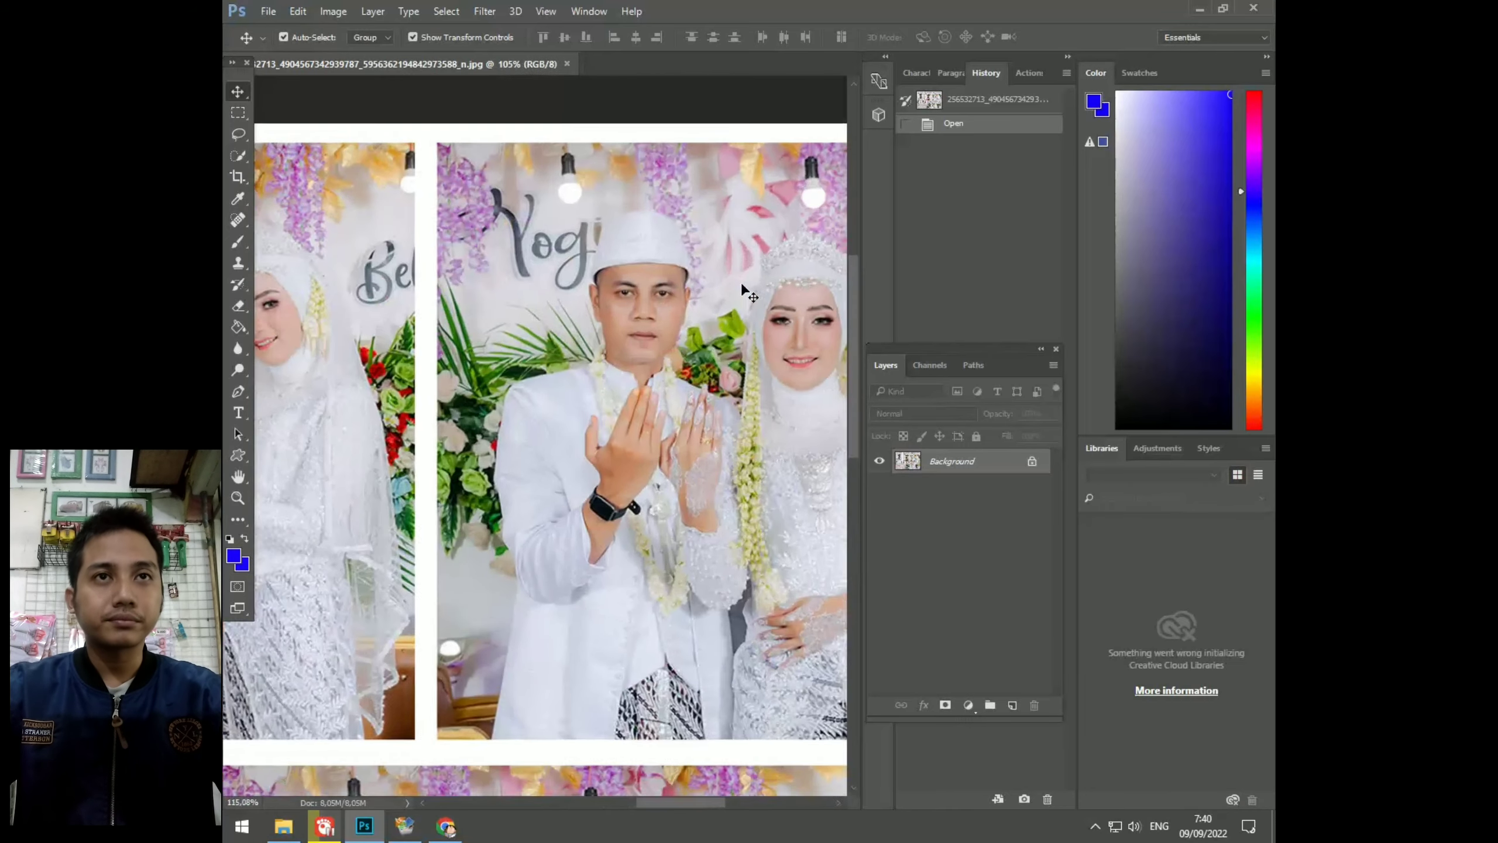
scroll(701, 275, "up", 3)
scroll(702, 275, "up", 2)
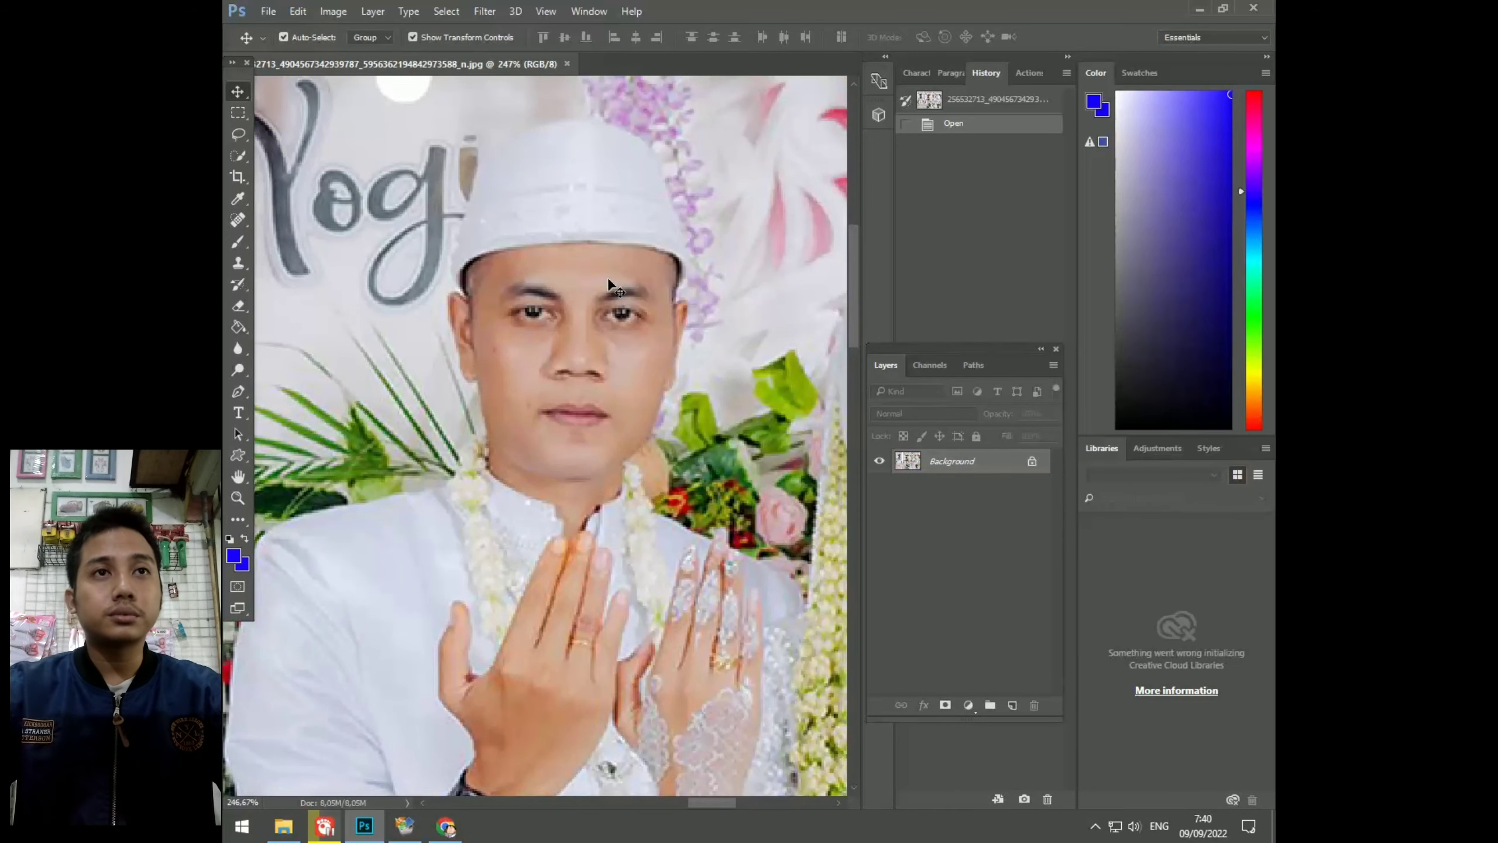
scroll(609, 284, "down", 2)
scroll(609, 283, "down", 2)
scroll(609, 284, "down", 3)
scroll(608, 286, "down", 1)
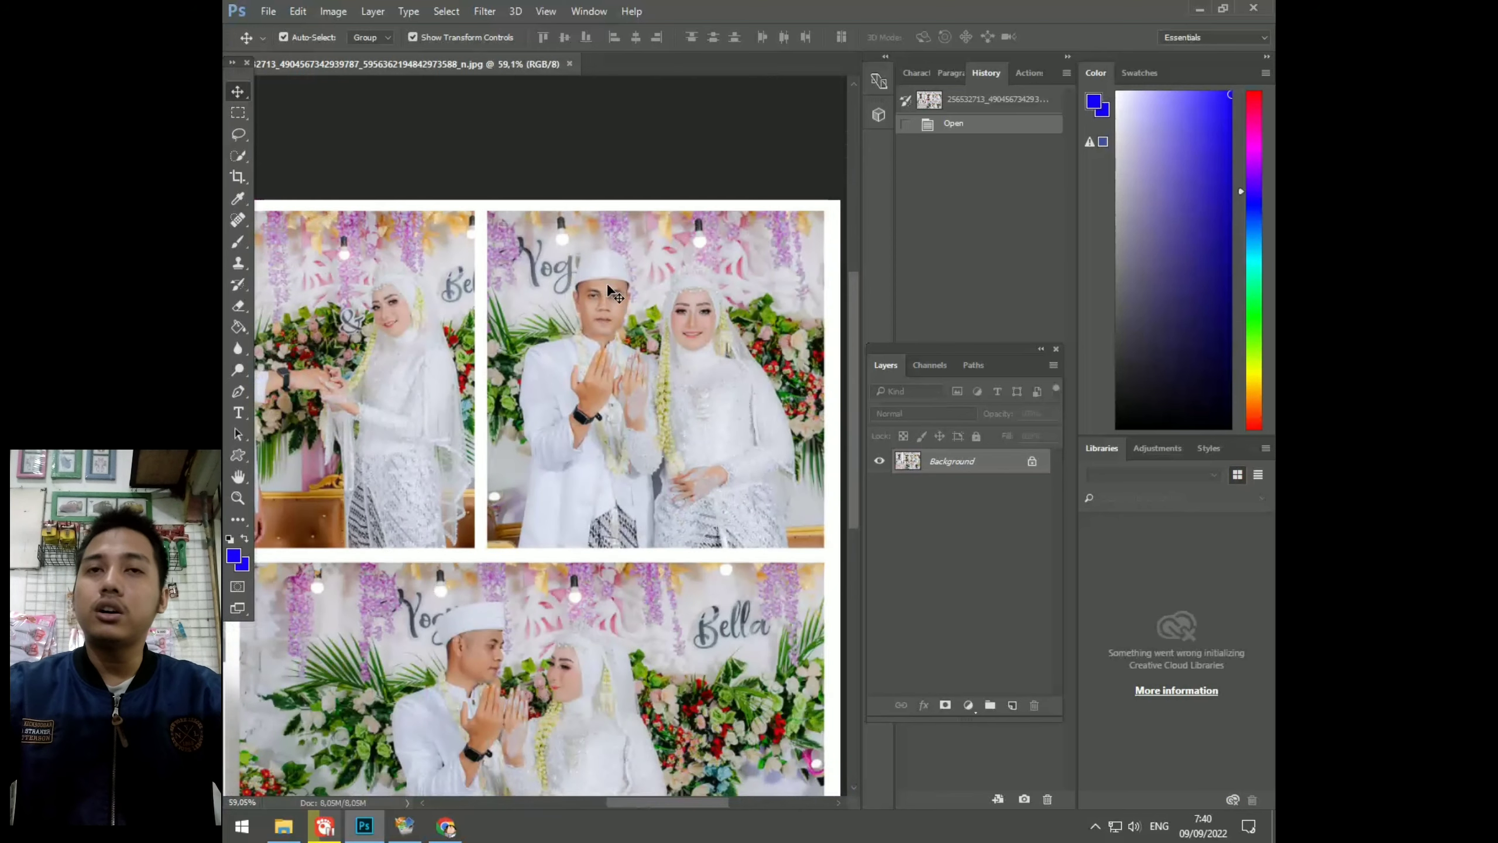
scroll(608, 286, "down", 2)
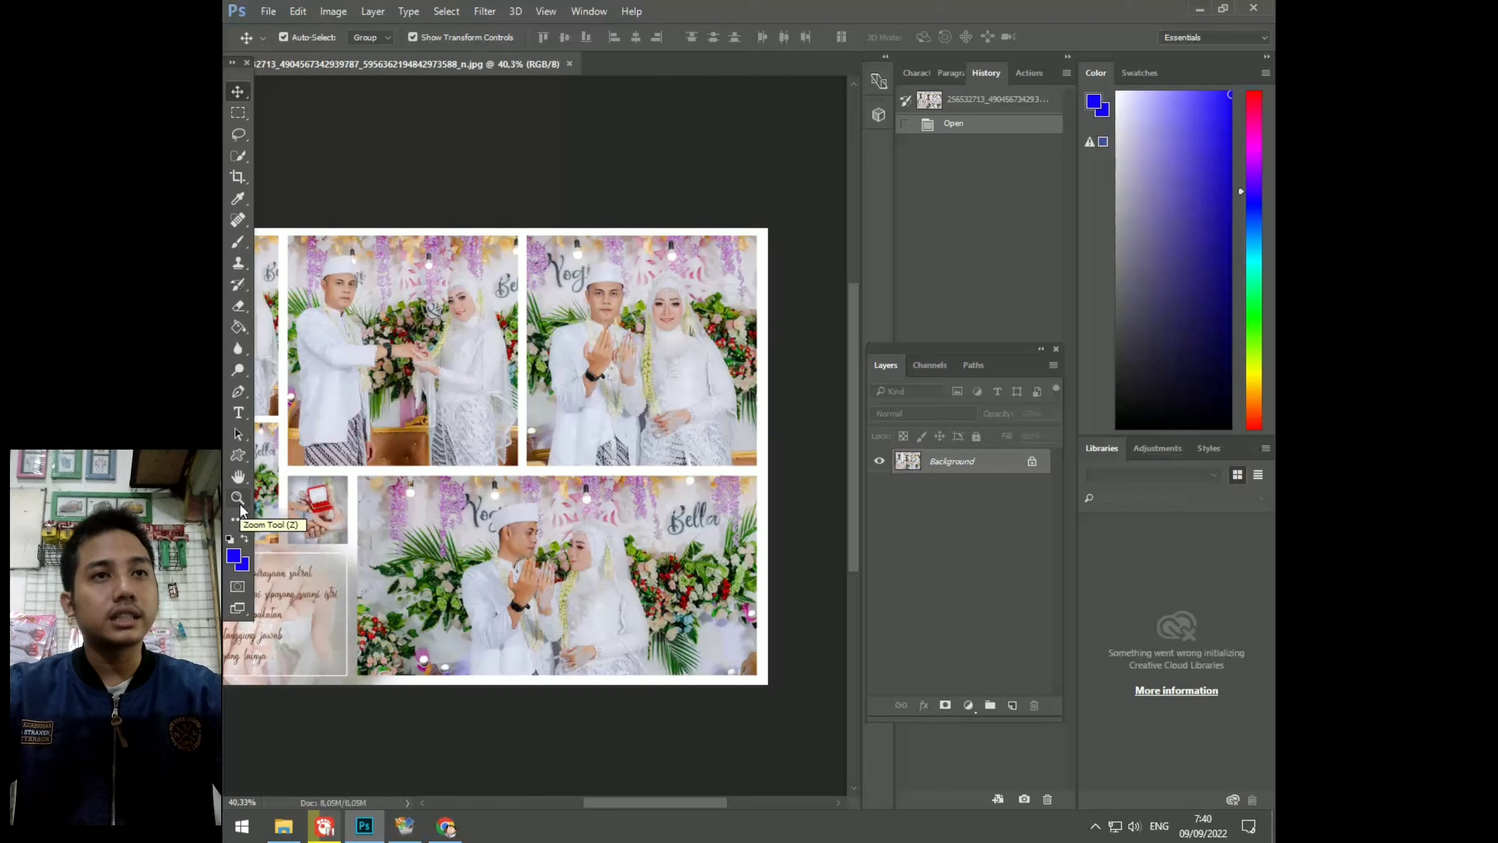
Zoom to about 500% on the groom's face until pixels show, then open the Image menu
key("z")
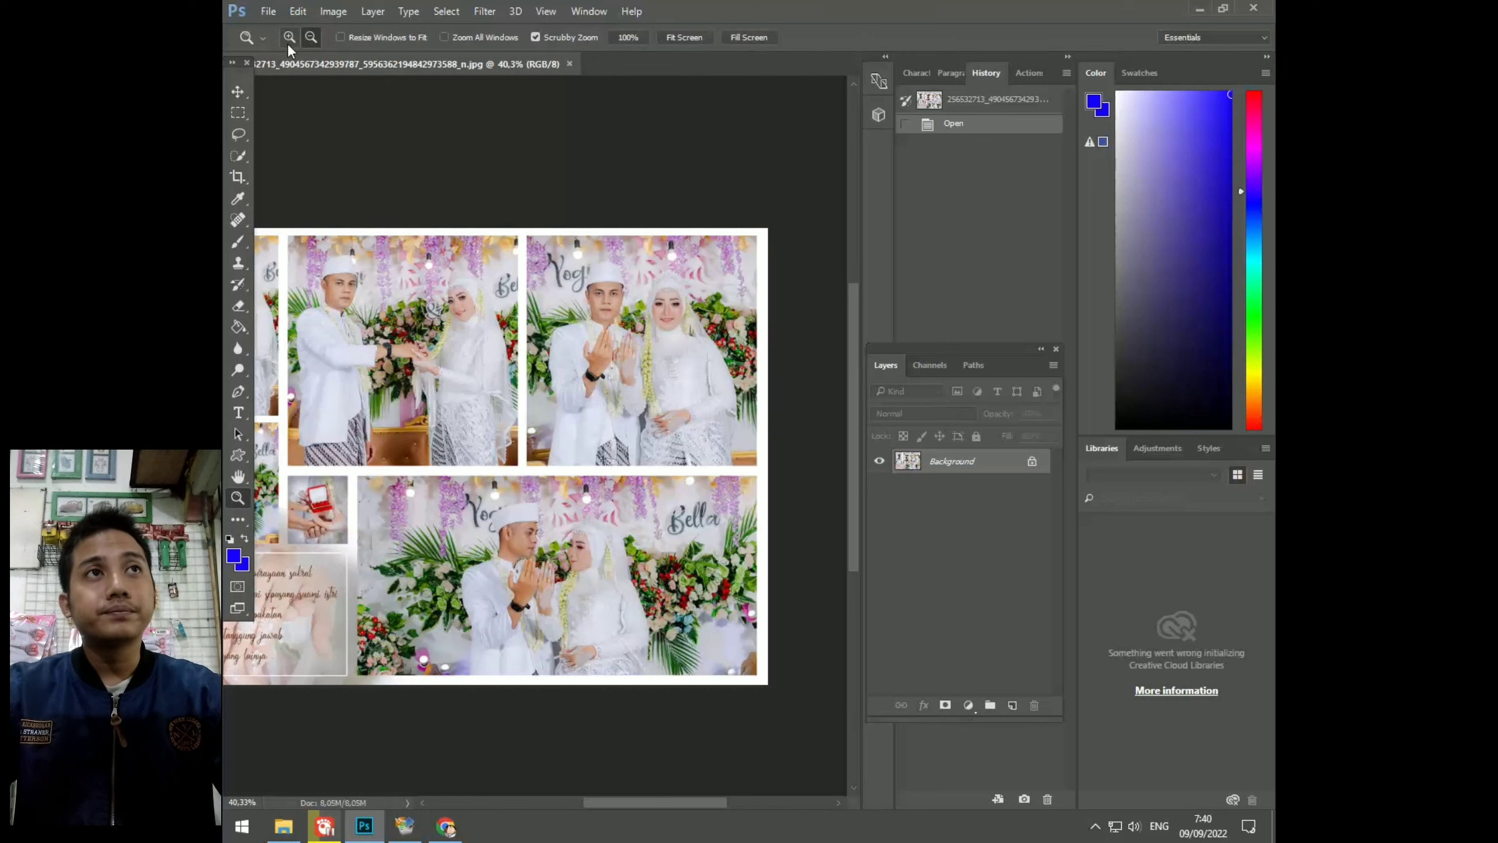
left_click(626, 284)
left_click(649, 306)
left_click(649, 307)
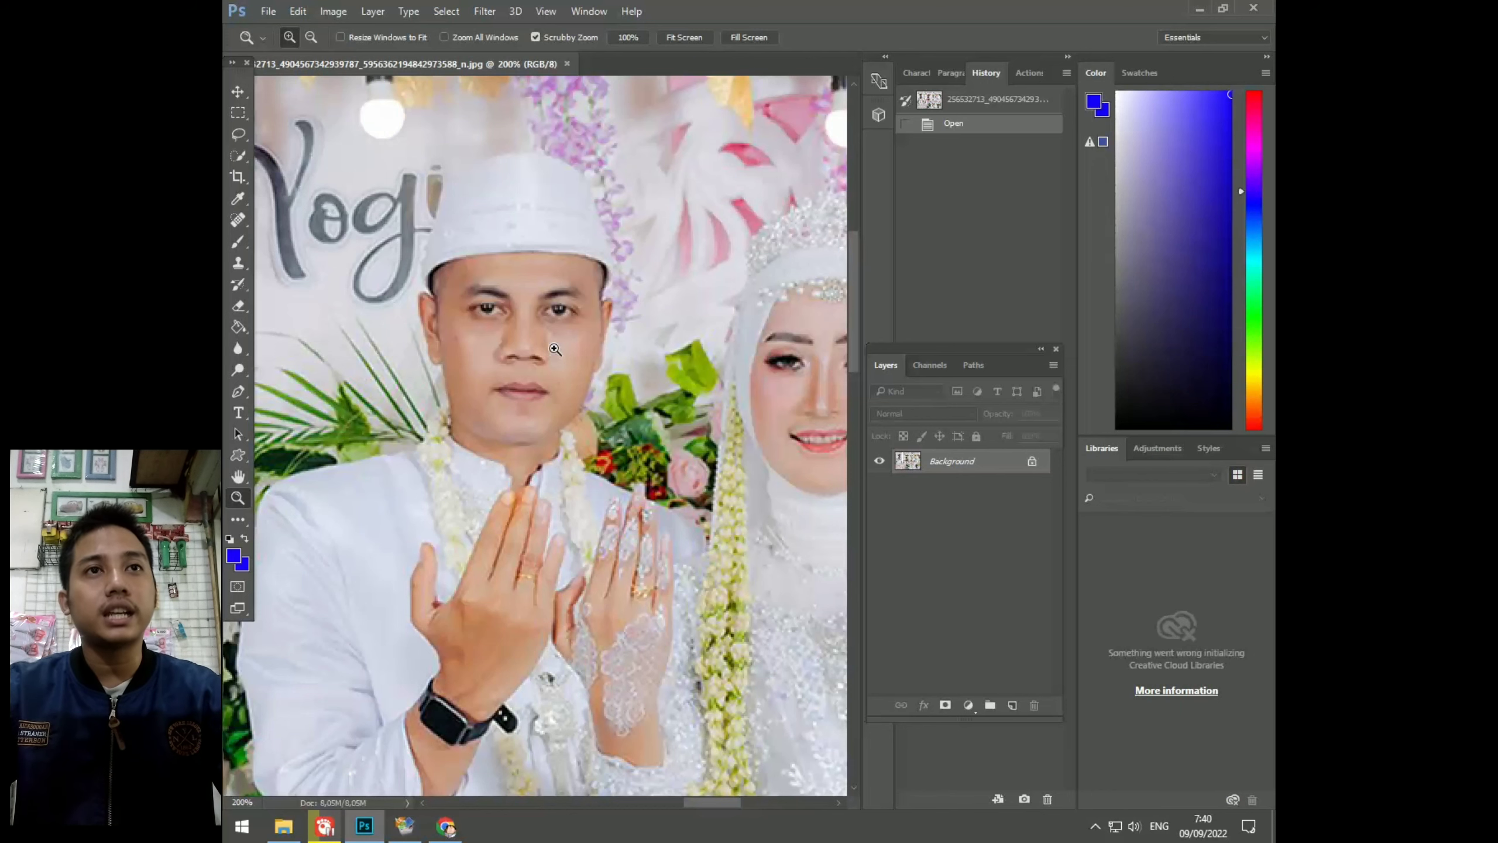
mouse_move(555, 349)
left_mouse_down()
mouse_move(425, 273)
mouse_move(453, 283)
left_mouse_up()
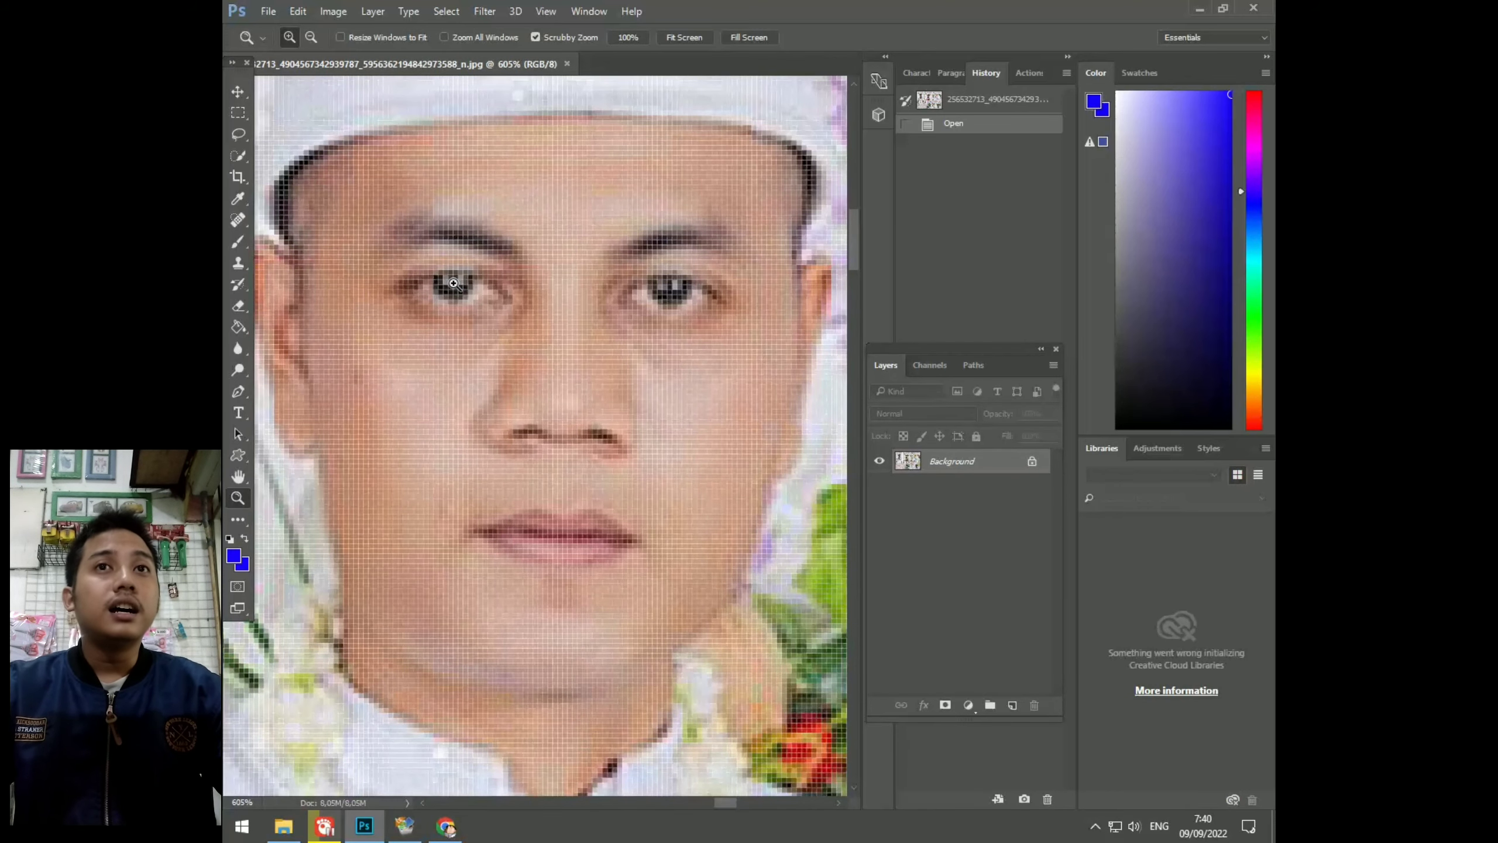
left_click_drag(453, 283, 453, 279)
left_click_drag(452, 277, 452, 277)
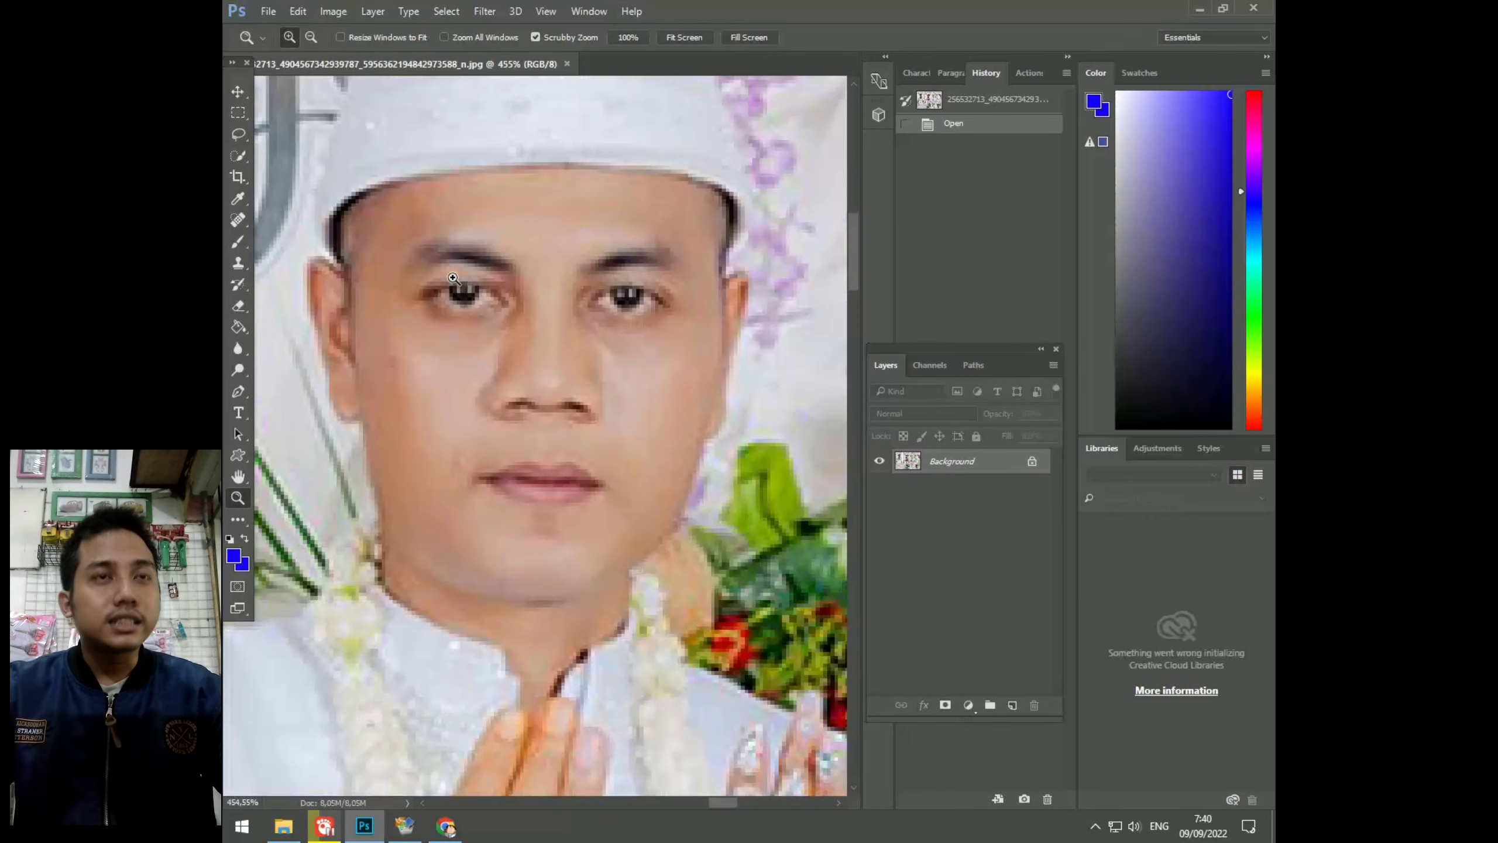
left_click(452, 278)
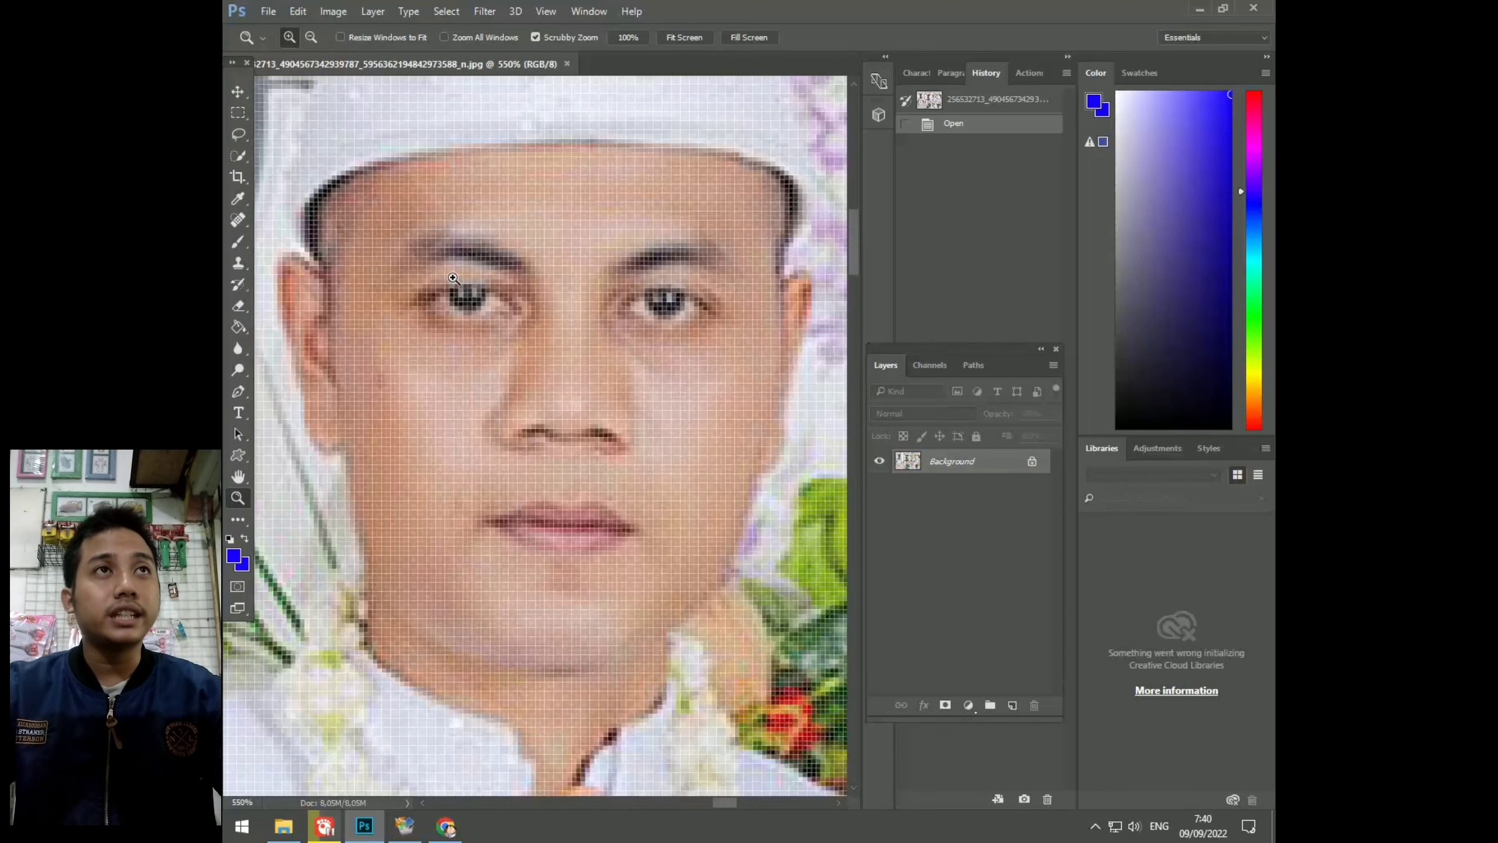
left_click(351, 77, "alt")
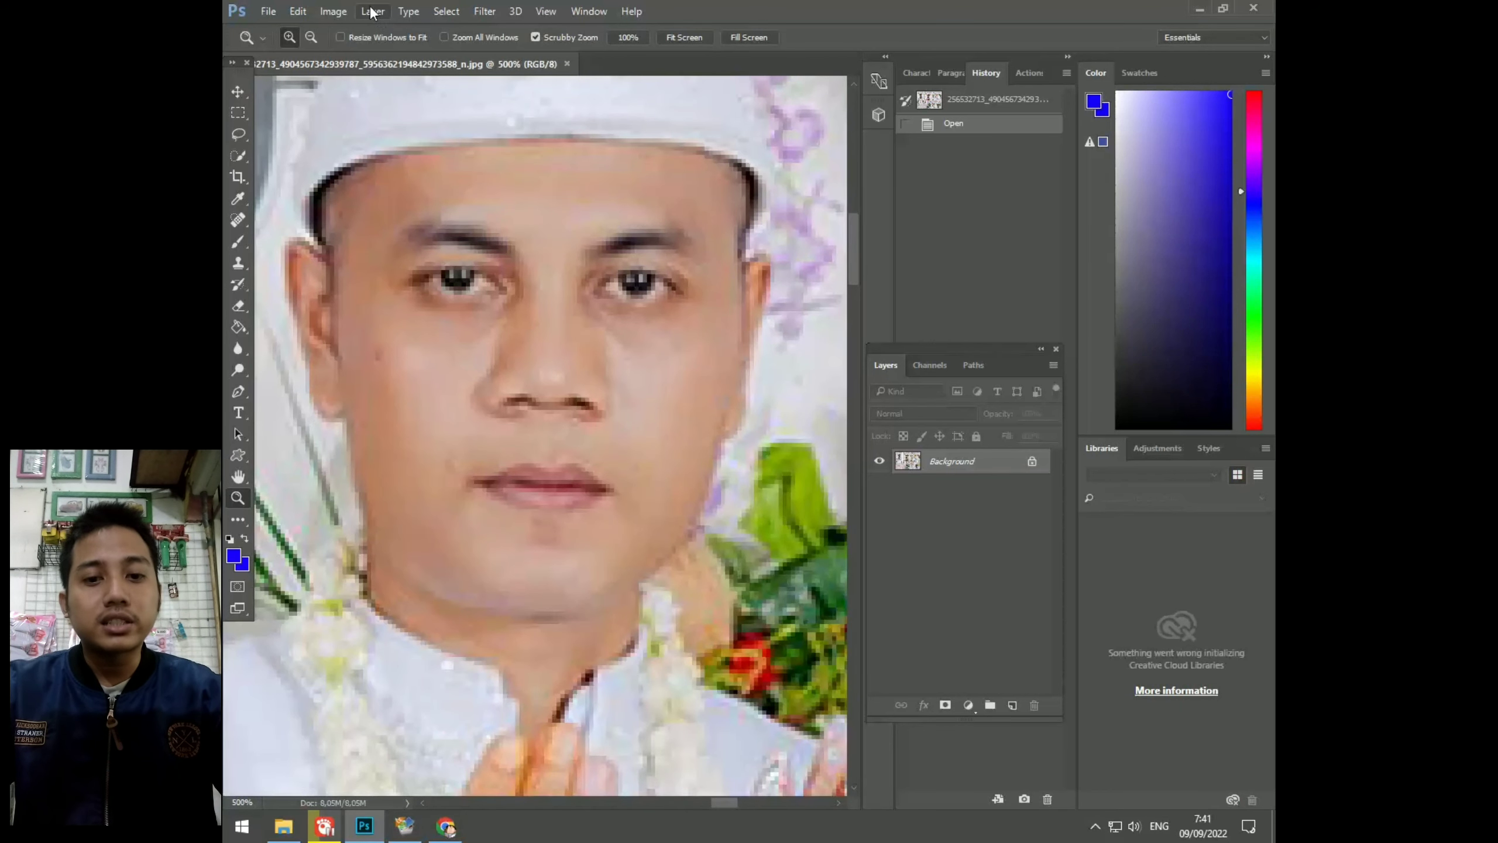
left_click(330, 12)
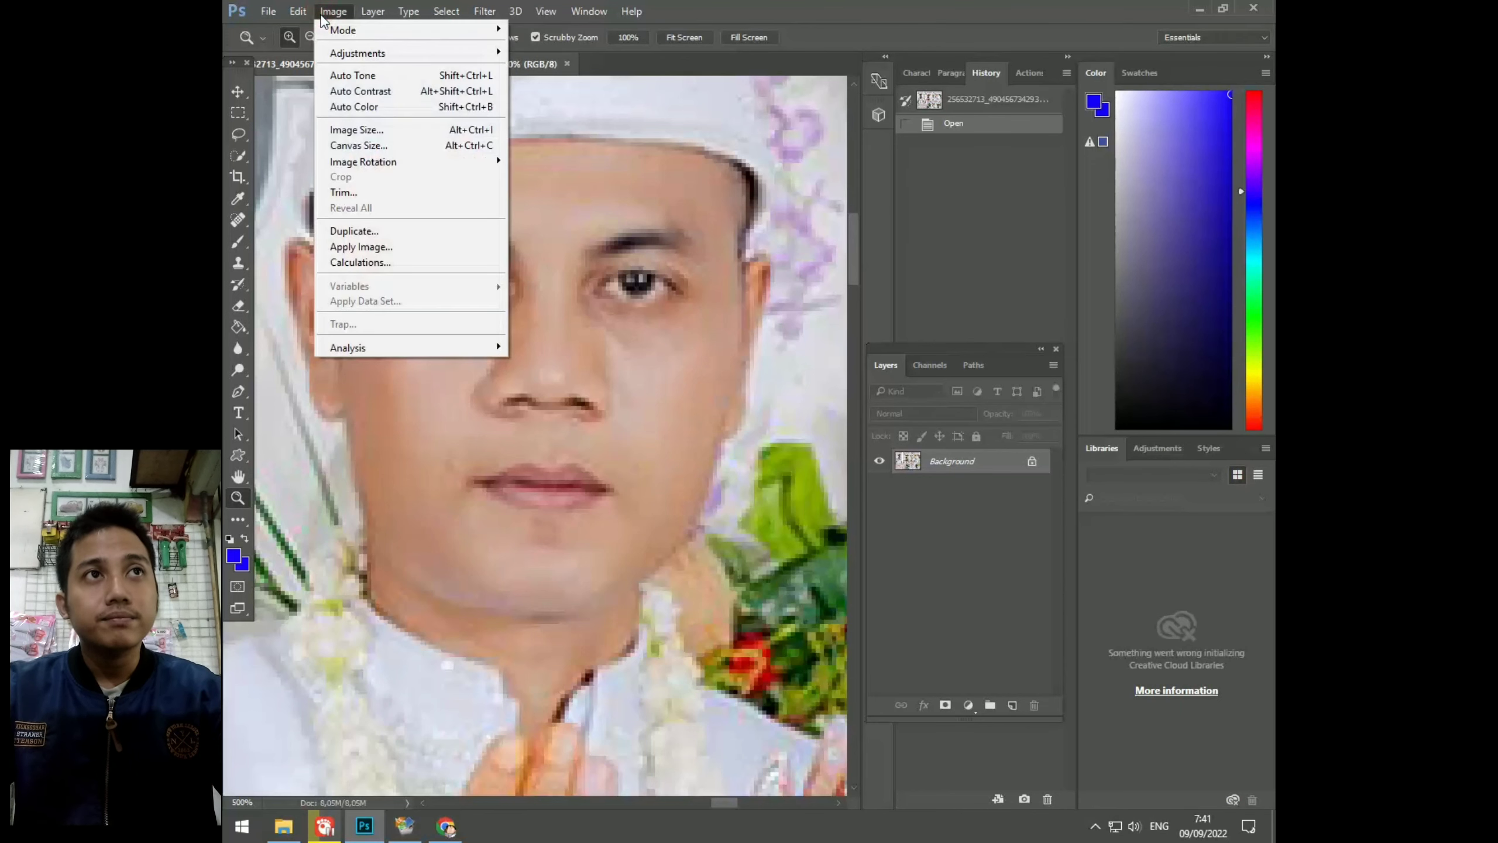
In Image Size, set 300 pixels/inch for an 8533 × 5725 px enlargement
left_click(350, 130)
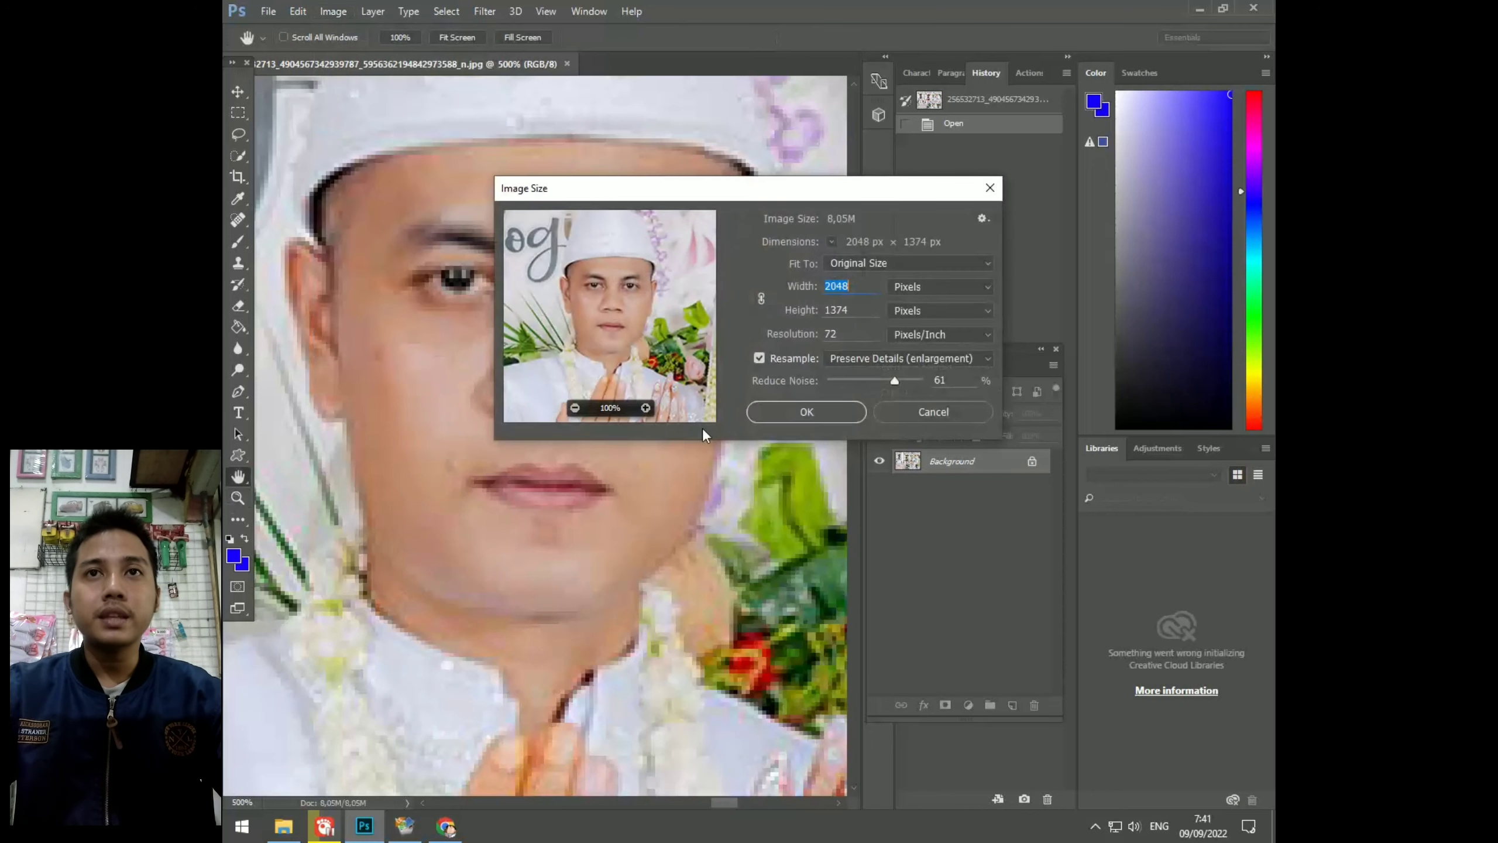
left_click_drag(820, 188, 899, 191)
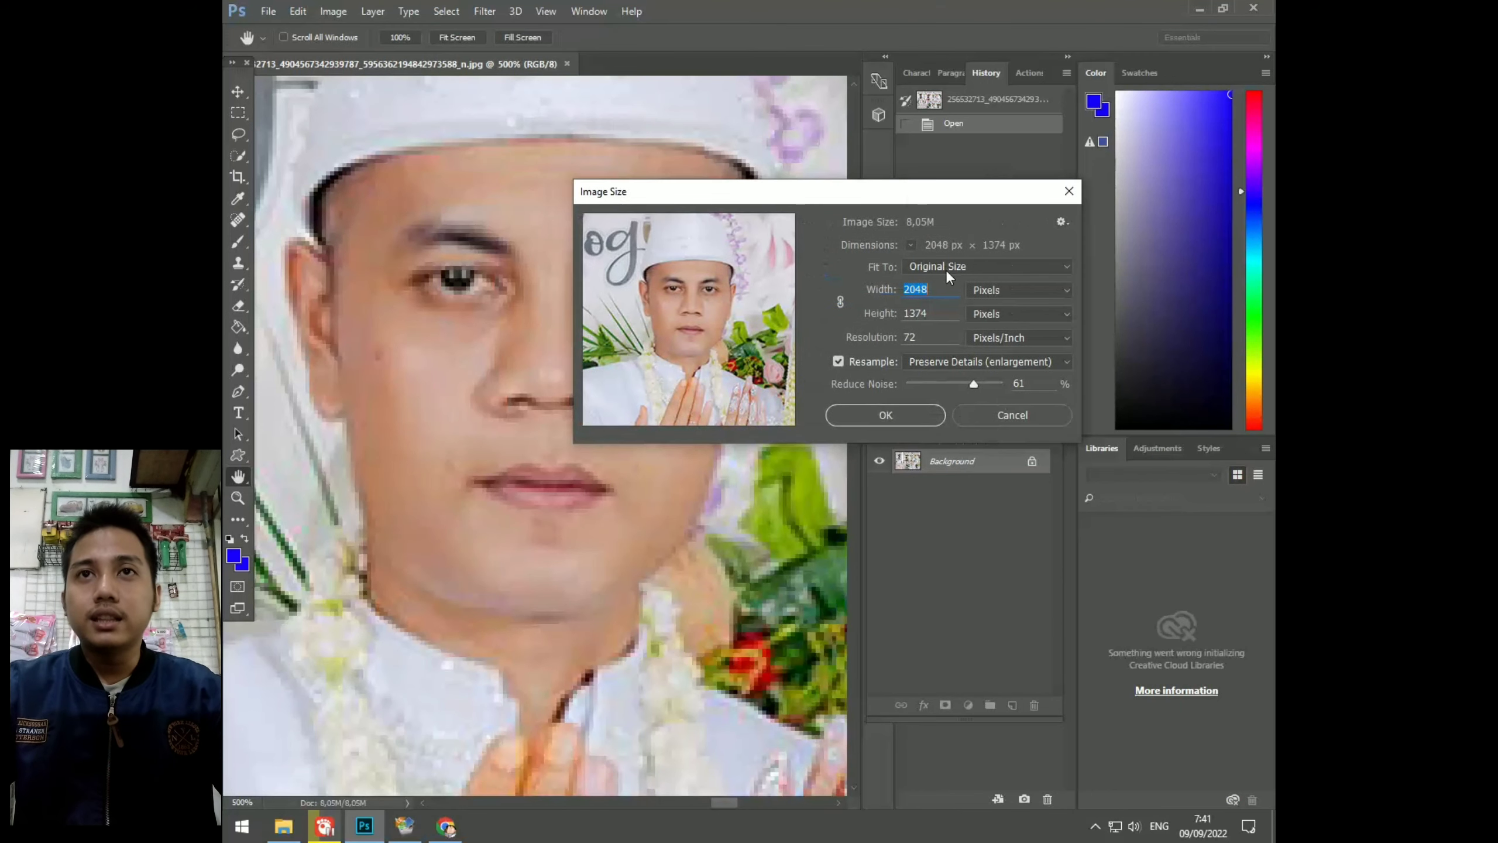
left_click(934, 296)
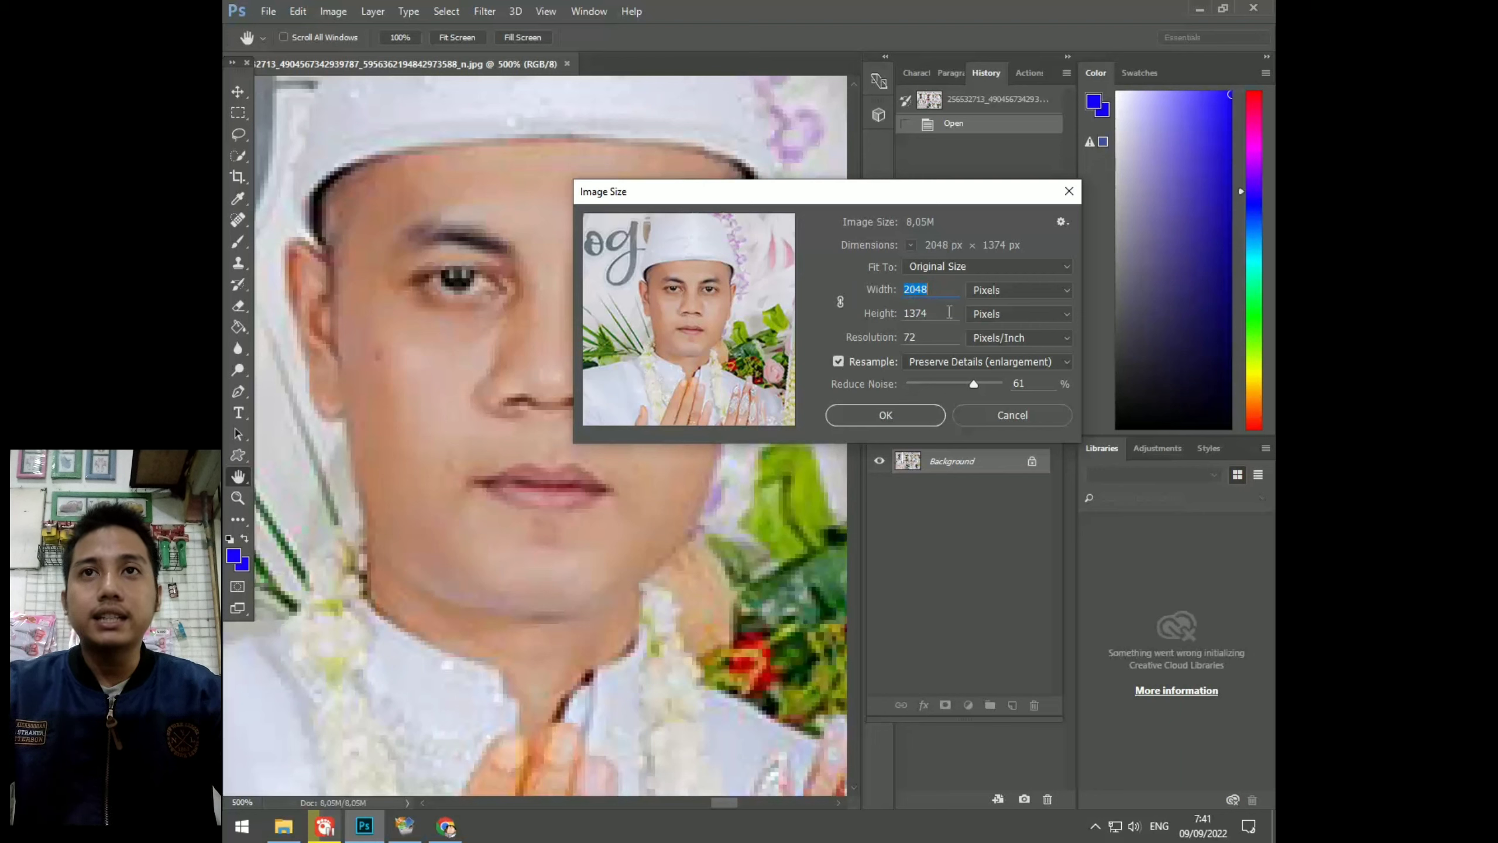
left_click_drag(950, 312, 904, 315)
left_click(932, 289)
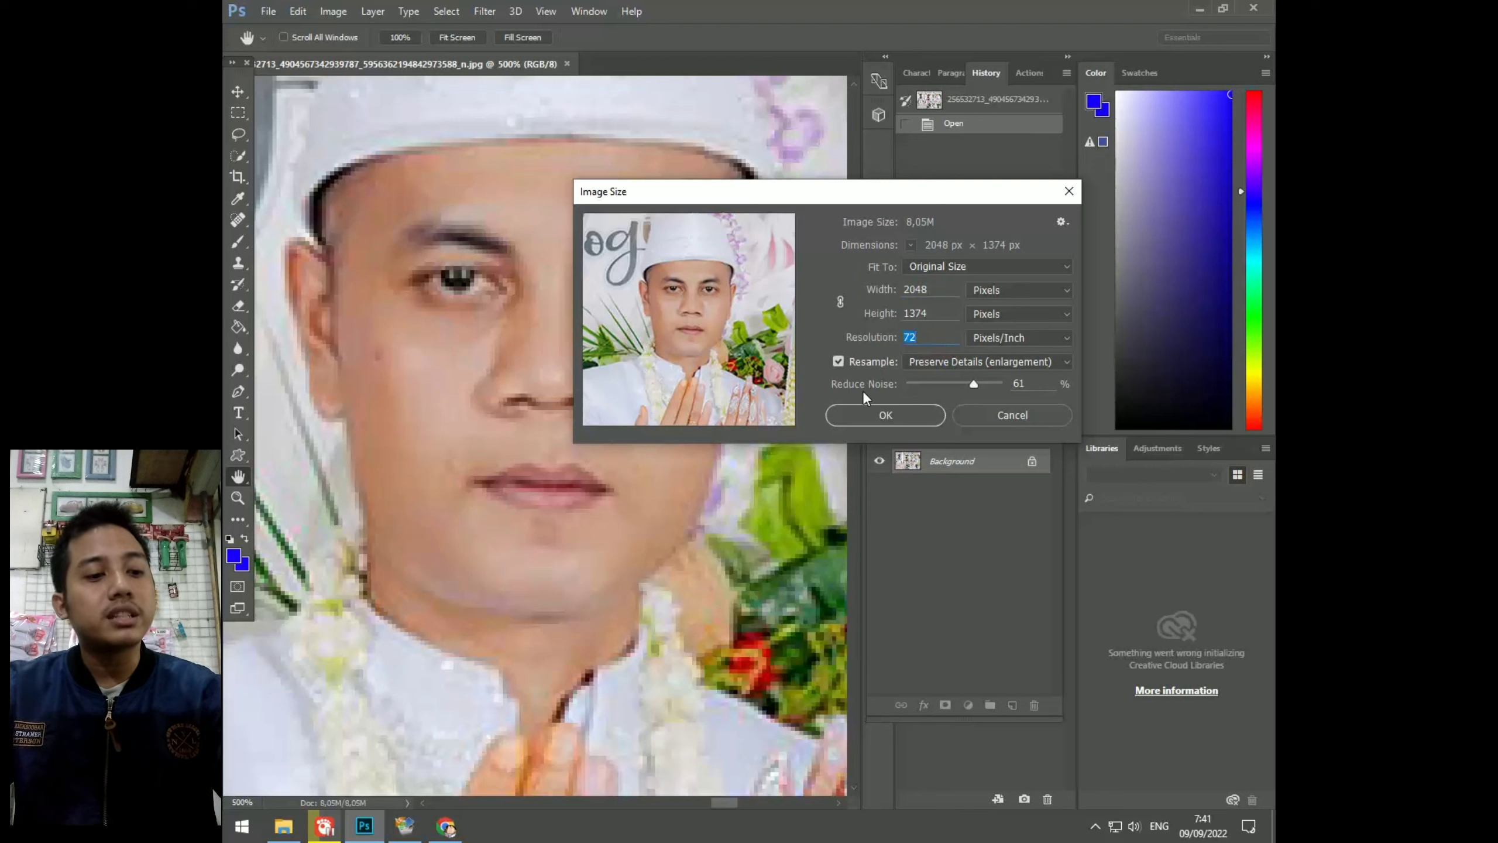
type("30")
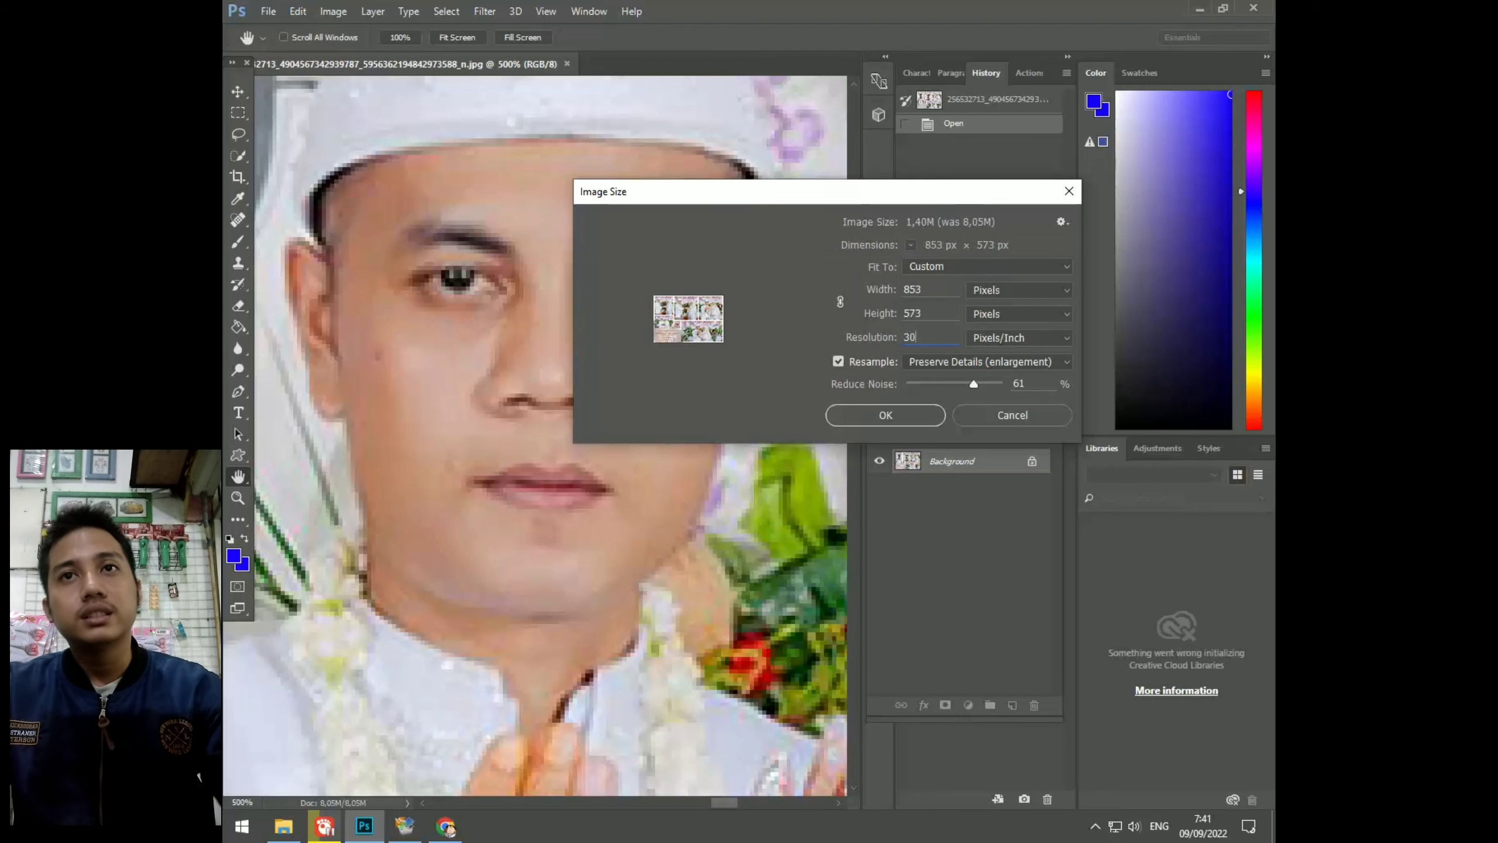
type("0")
mouse_move(688, 318)
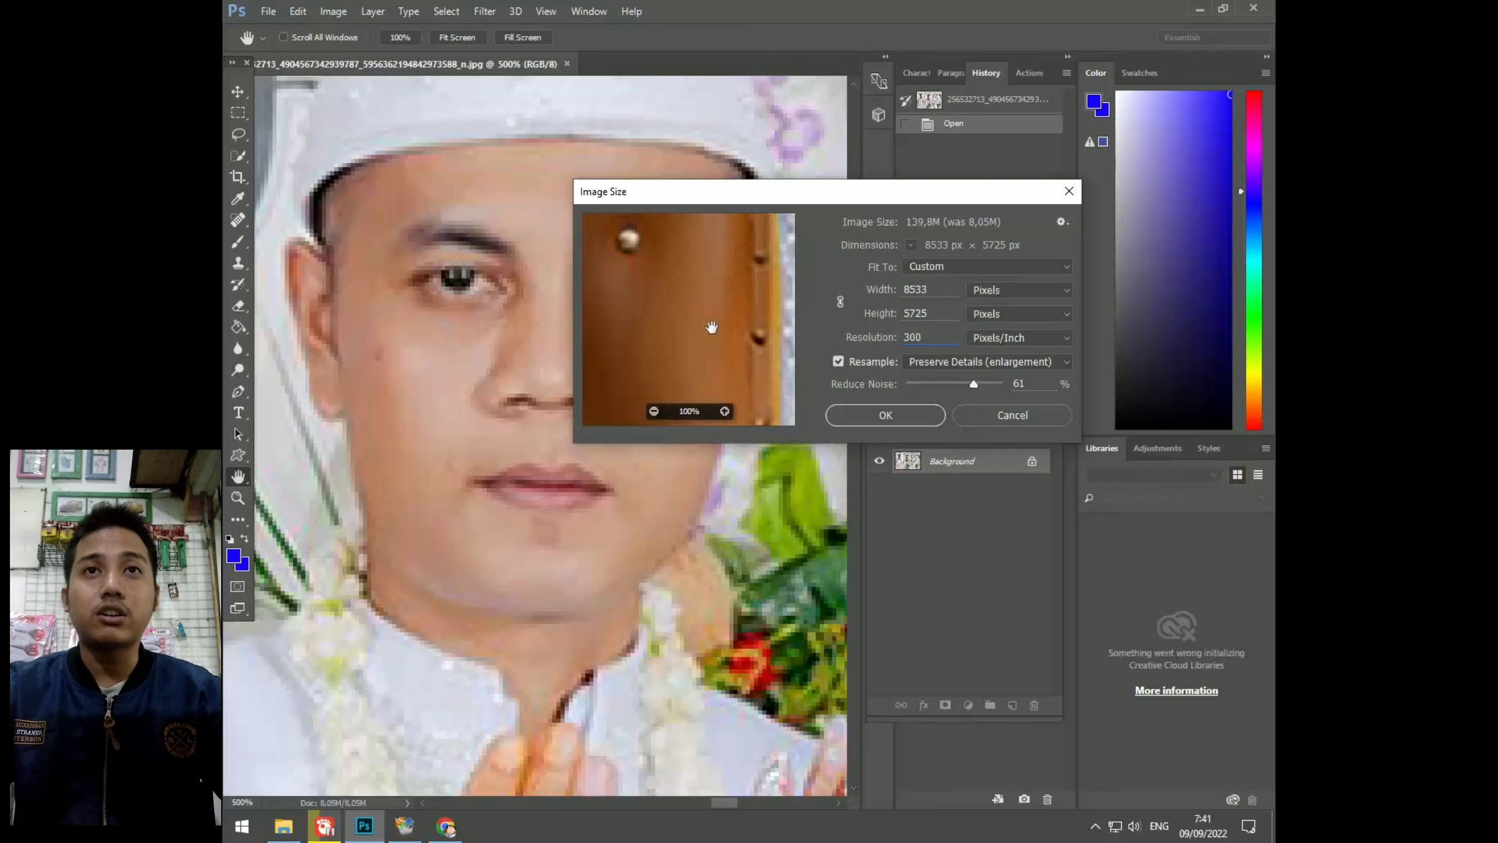
Check the preview and apply Preserve Details with Reduce Noise at 45%
mouse_move(719, 300)
left_mouse_down()
mouse_move(696, 367)
mouse_move(894, 332)
left_mouse_up()
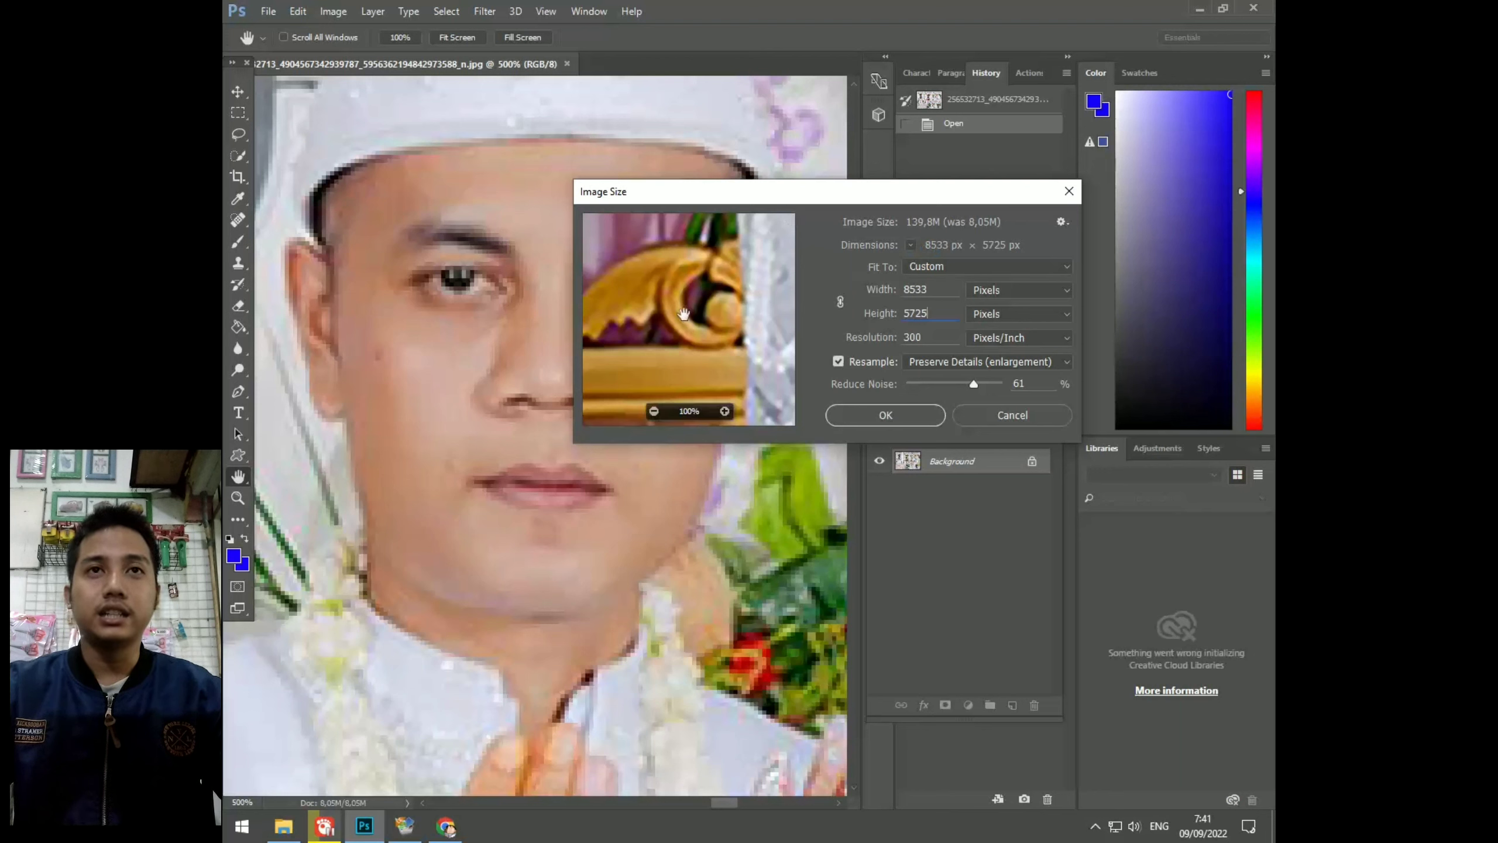
left_click_drag(684, 313, 760, 413)
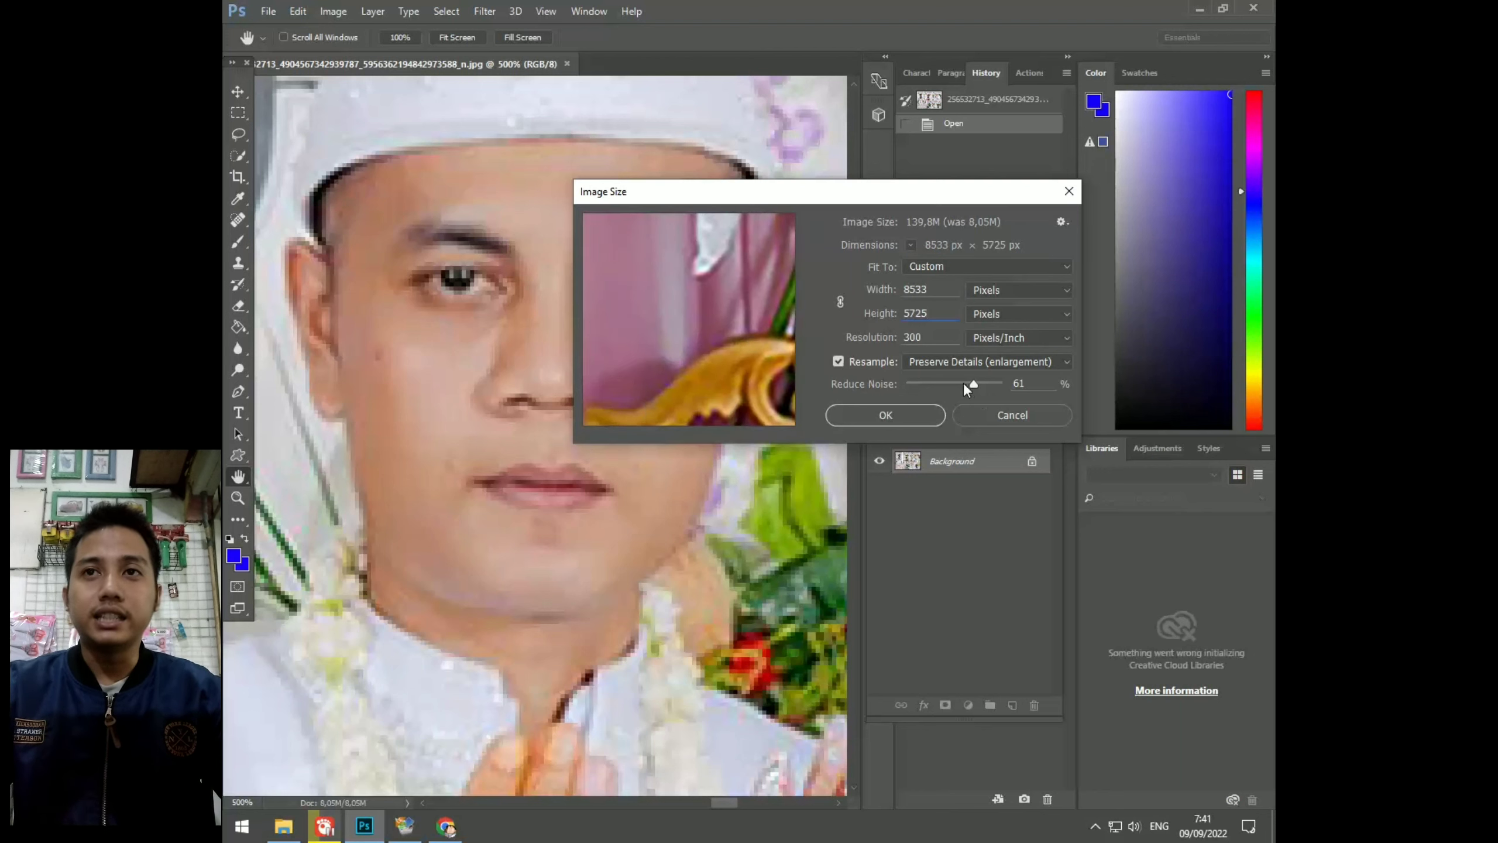
left_click_drag(963, 382, 963, 385)
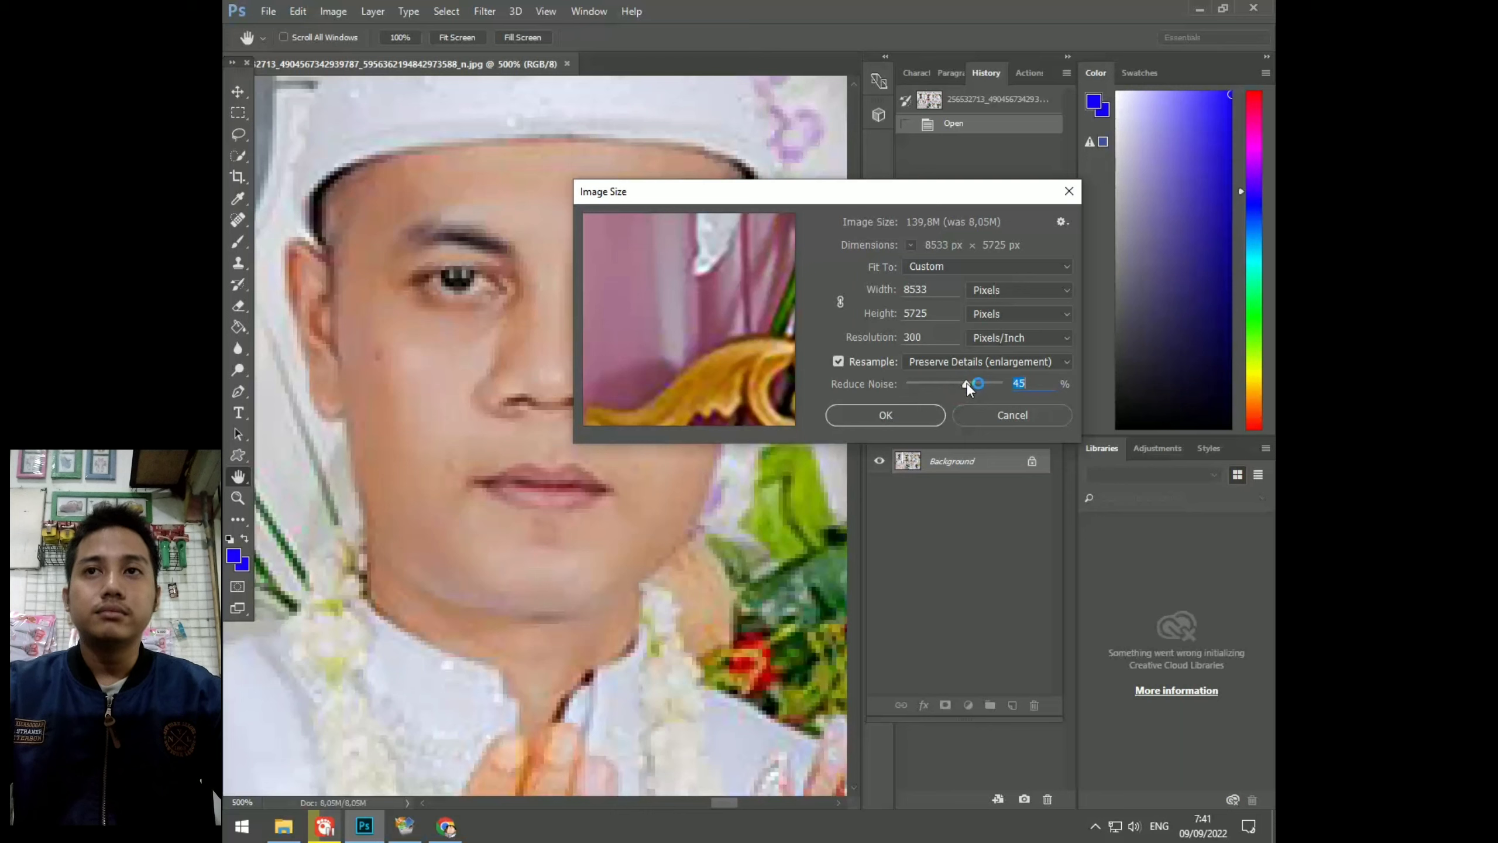
left_click_drag(968, 385, 966, 384)
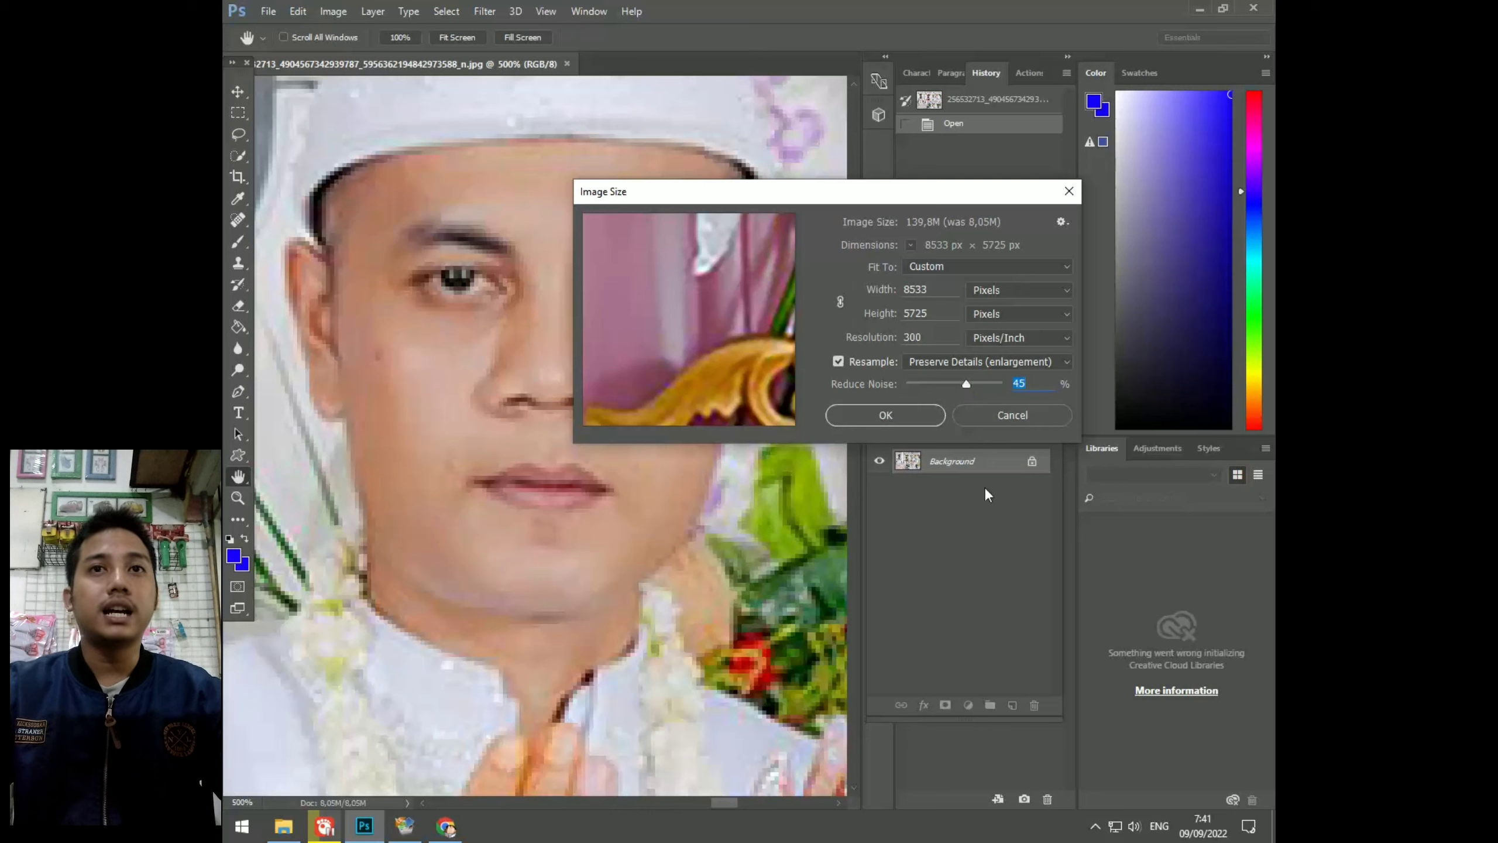
left_click_drag(605, 295, 626, 317)
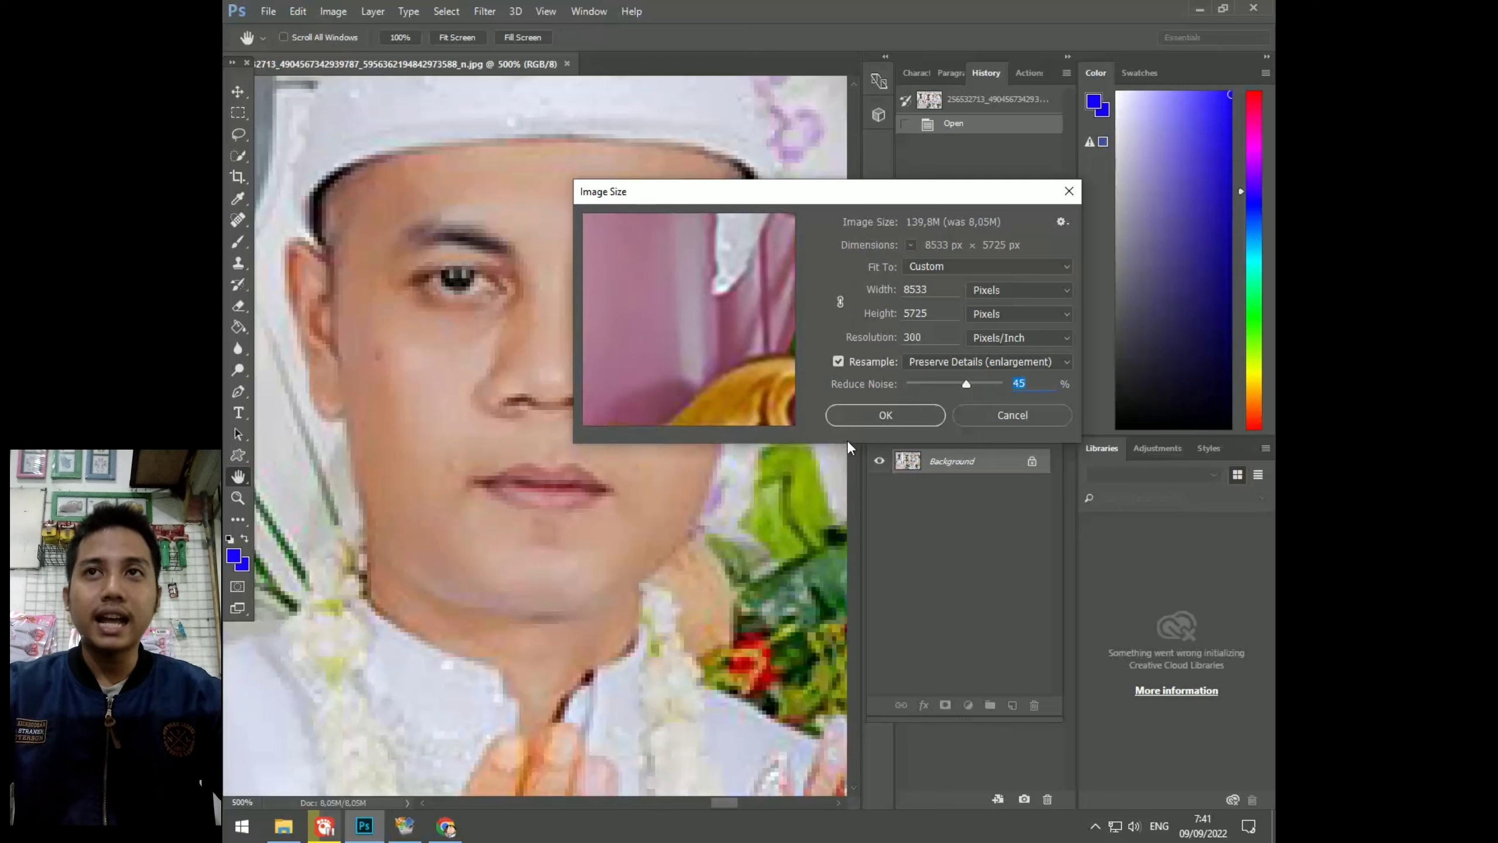
left_click(858, 414)
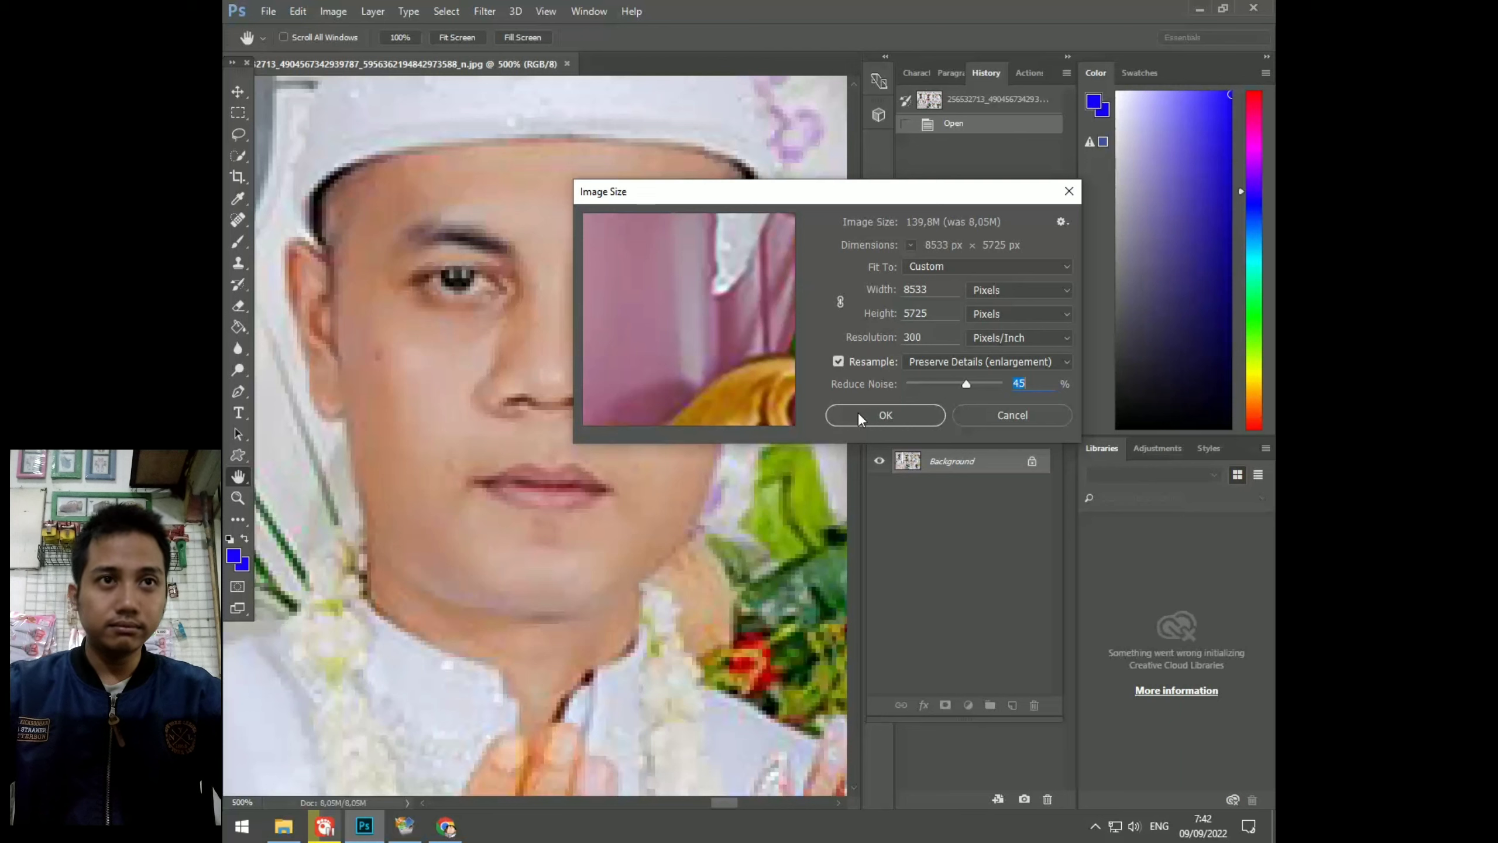
Zoom out on the upscaled collage to view the whole wedding photo
left_click(858, 414)
key("z")
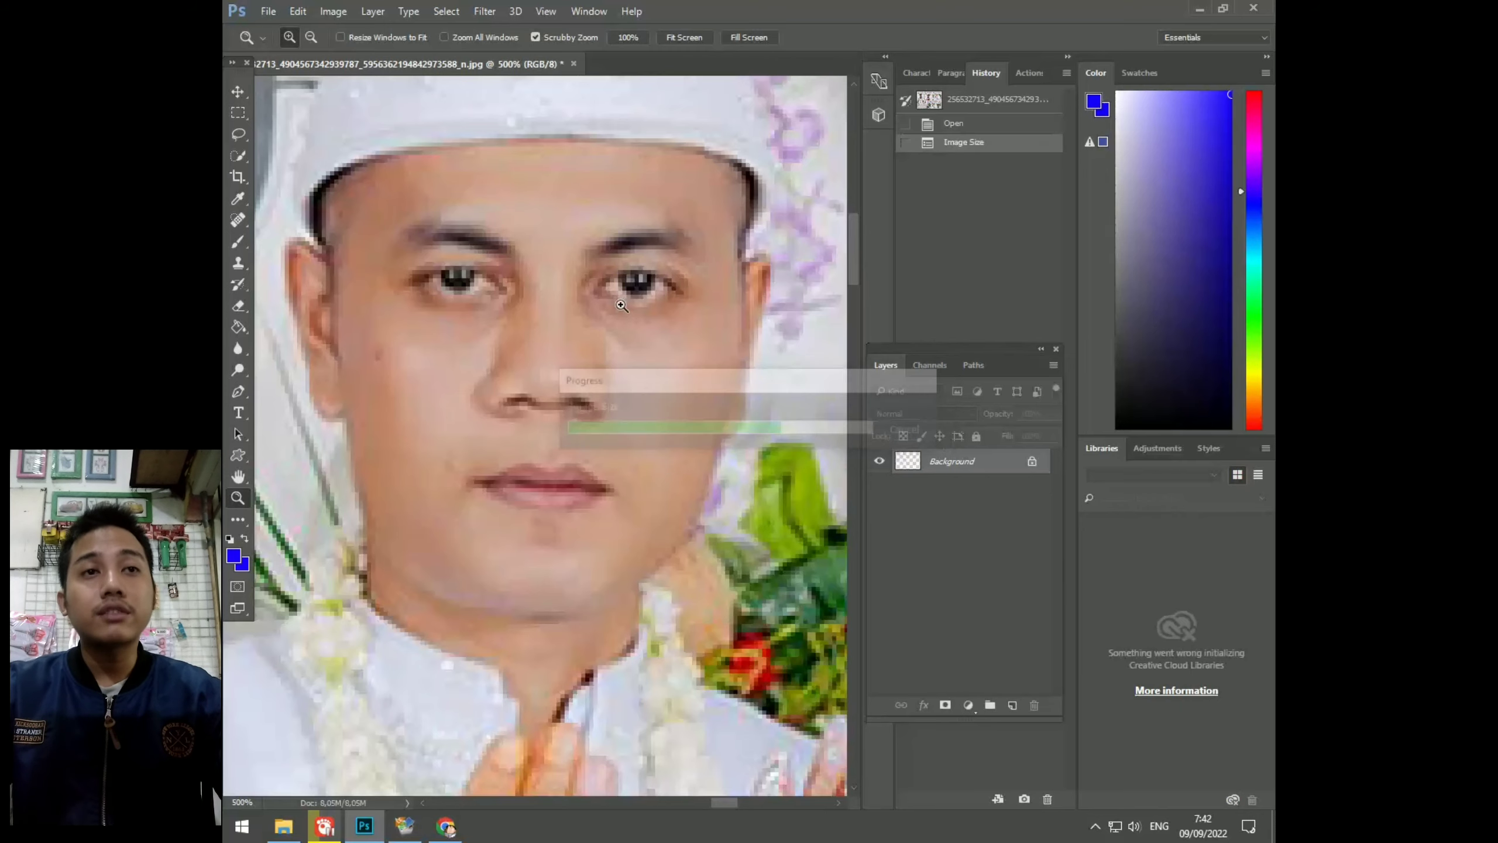
left_click(621, 305, "alt")
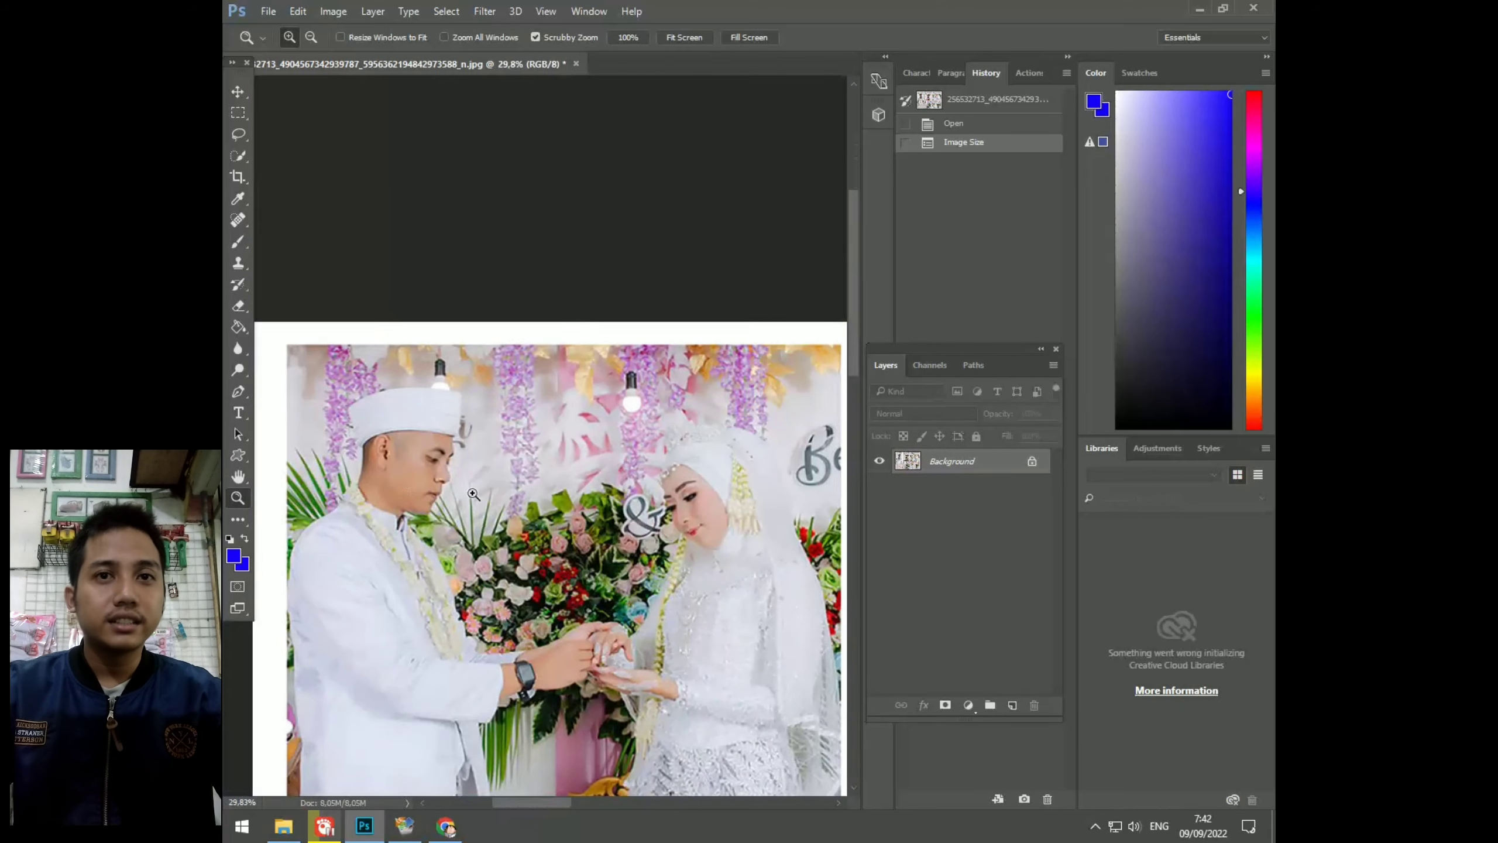
left_click(472, 494, "alt")
left_click_drag(552, 804, 557, 805)
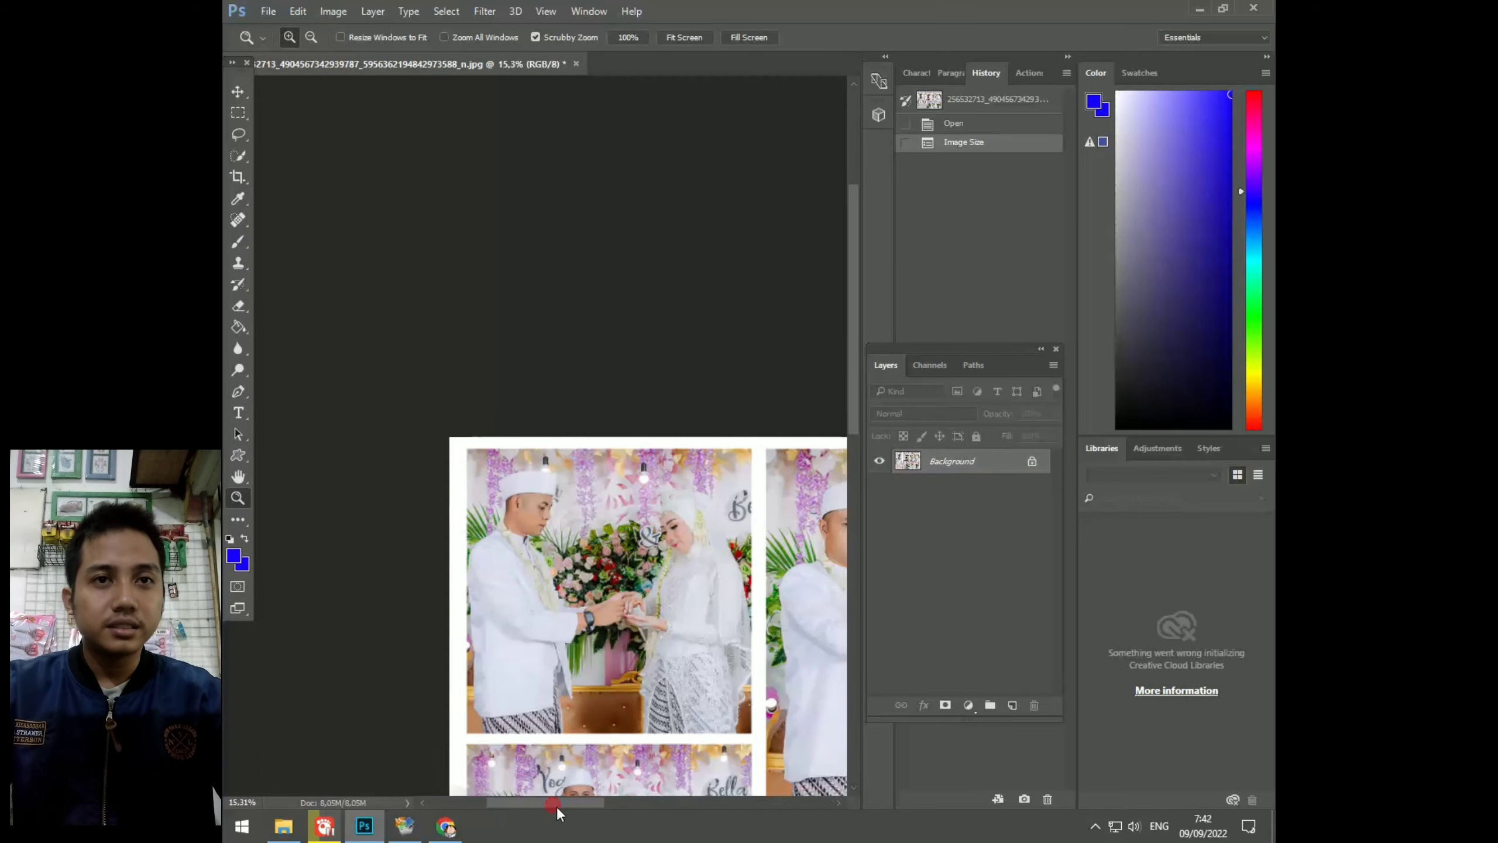
left_click(547, 468)
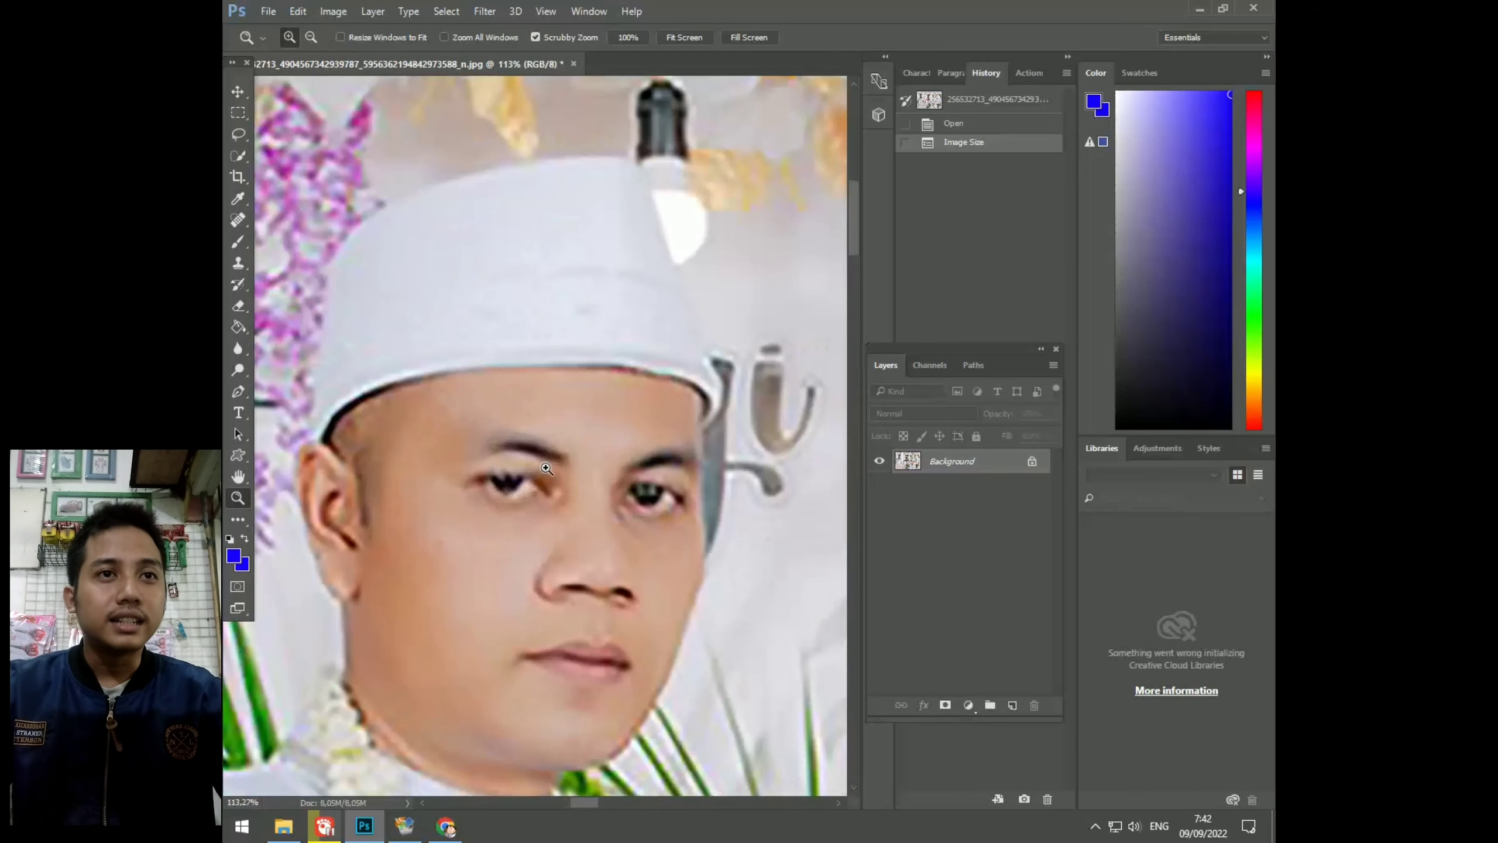
left_click(546, 469, "alt")
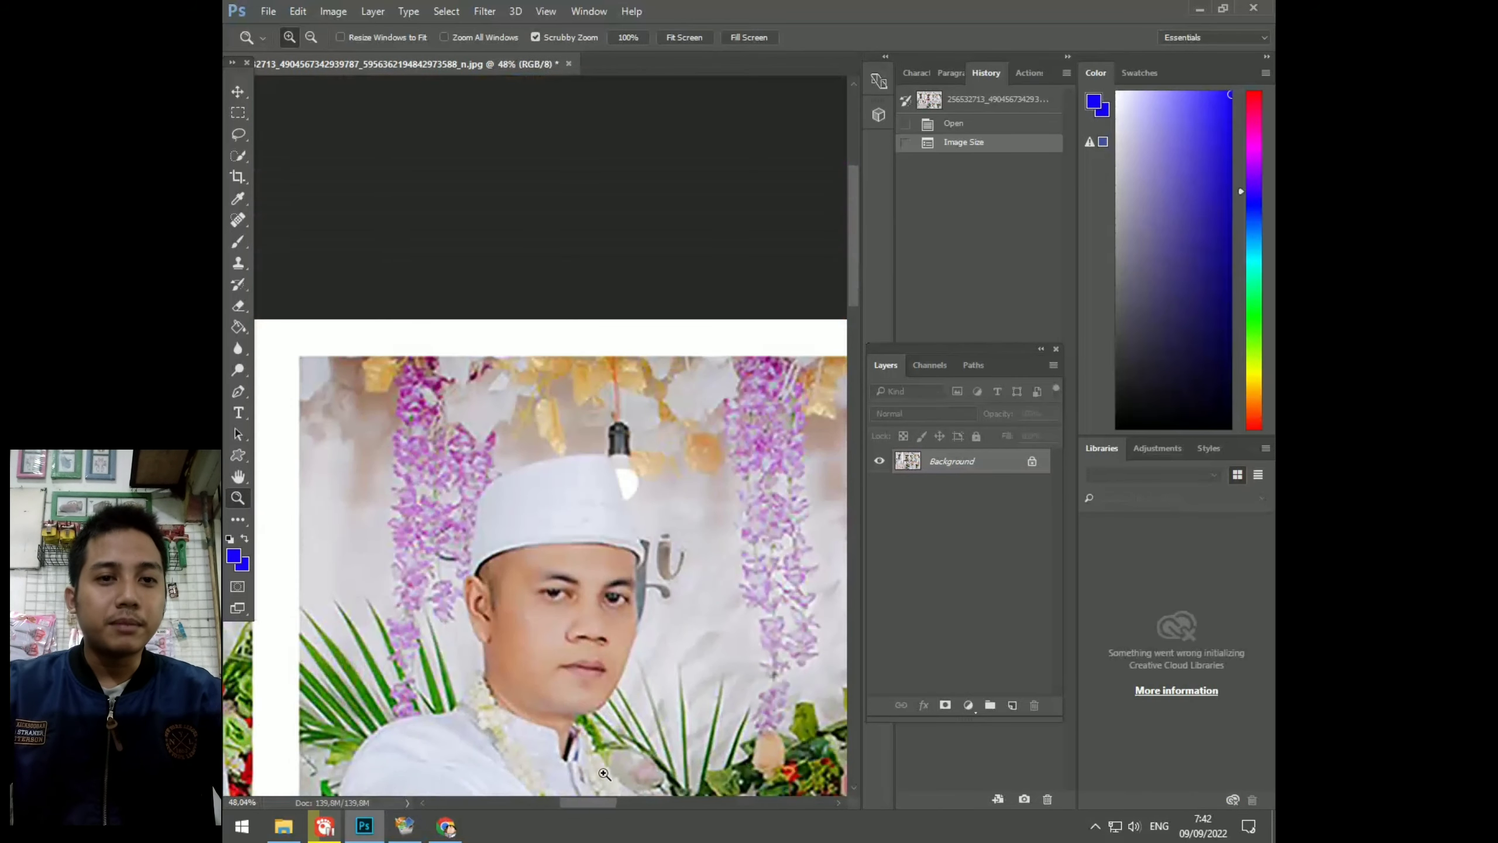
Zoom in close on the groom's face to check the upscaled sharpness
left_click_drag(607, 803, 738, 802)
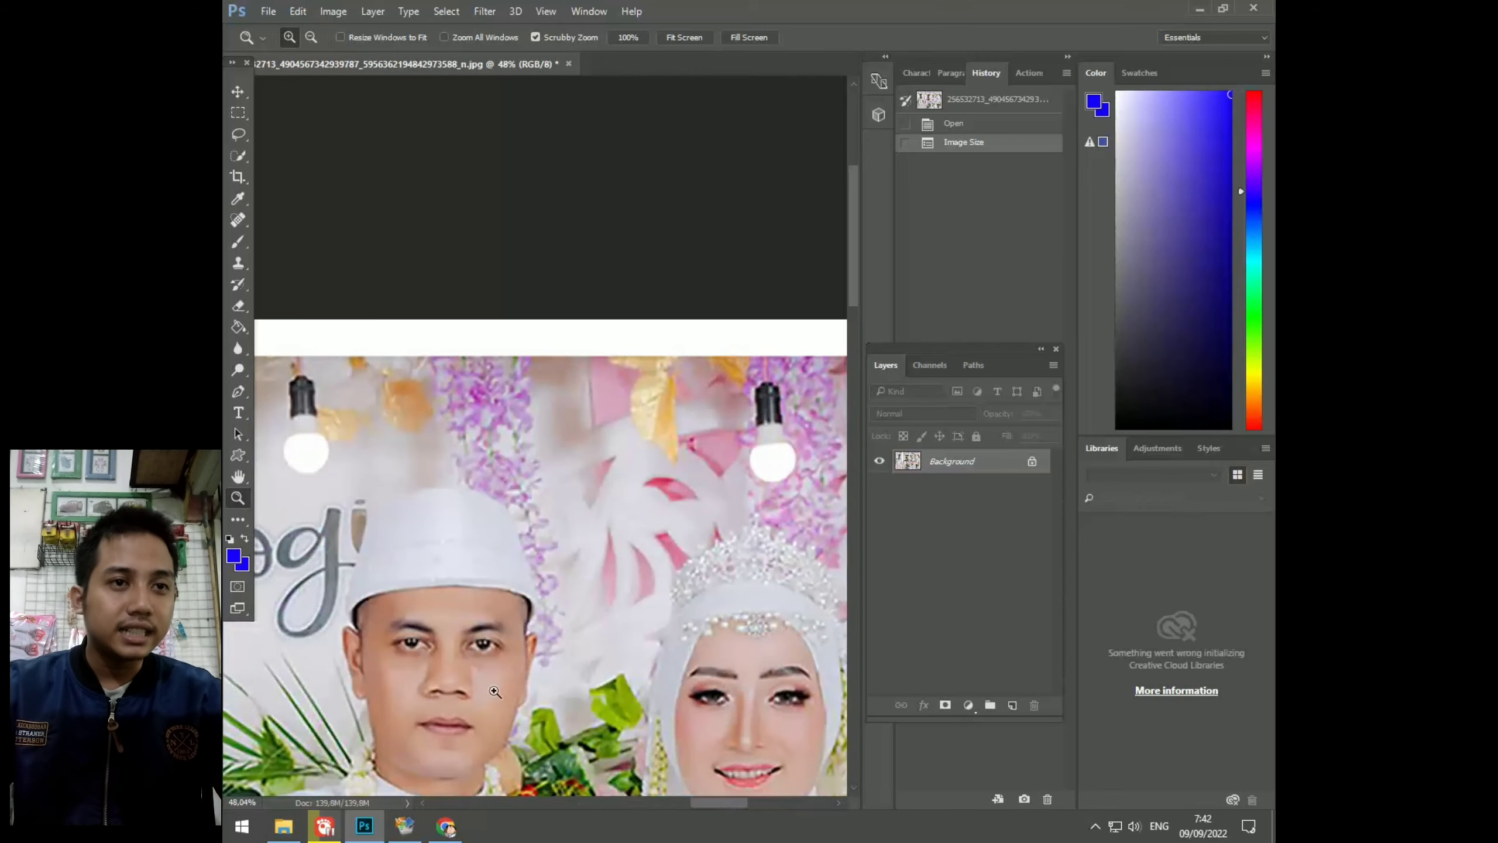
left_click_drag(495, 692, 790, 518)
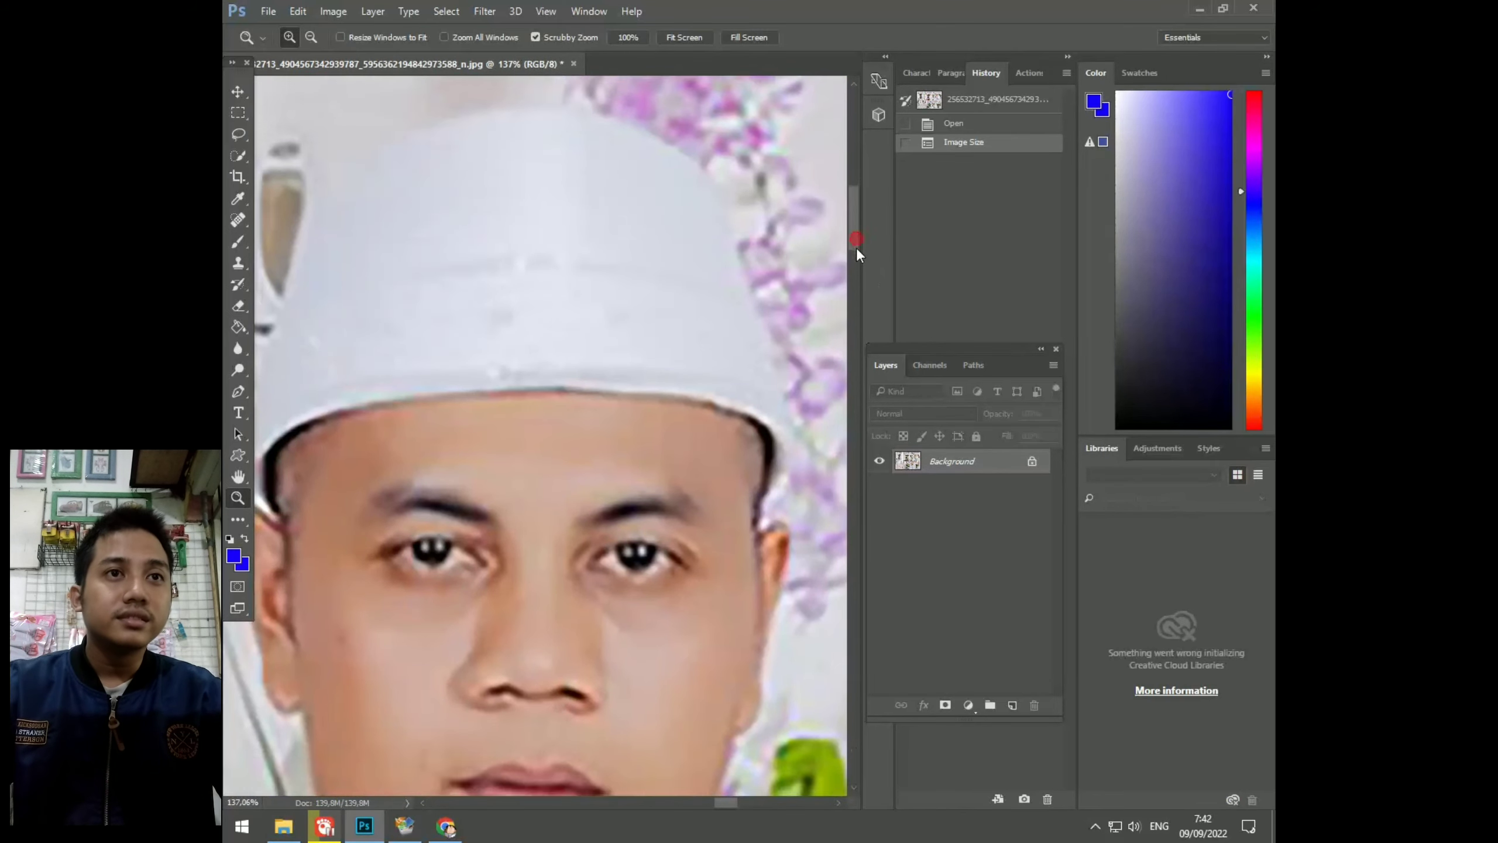
left_click_drag(854, 241, 854, 263)
mouse_move(614, 306)
left_mouse_down()
mouse_move(519, 295)
mouse_move(511, 274)
left_mouse_up()
scroll(511, 274, "down", 2)
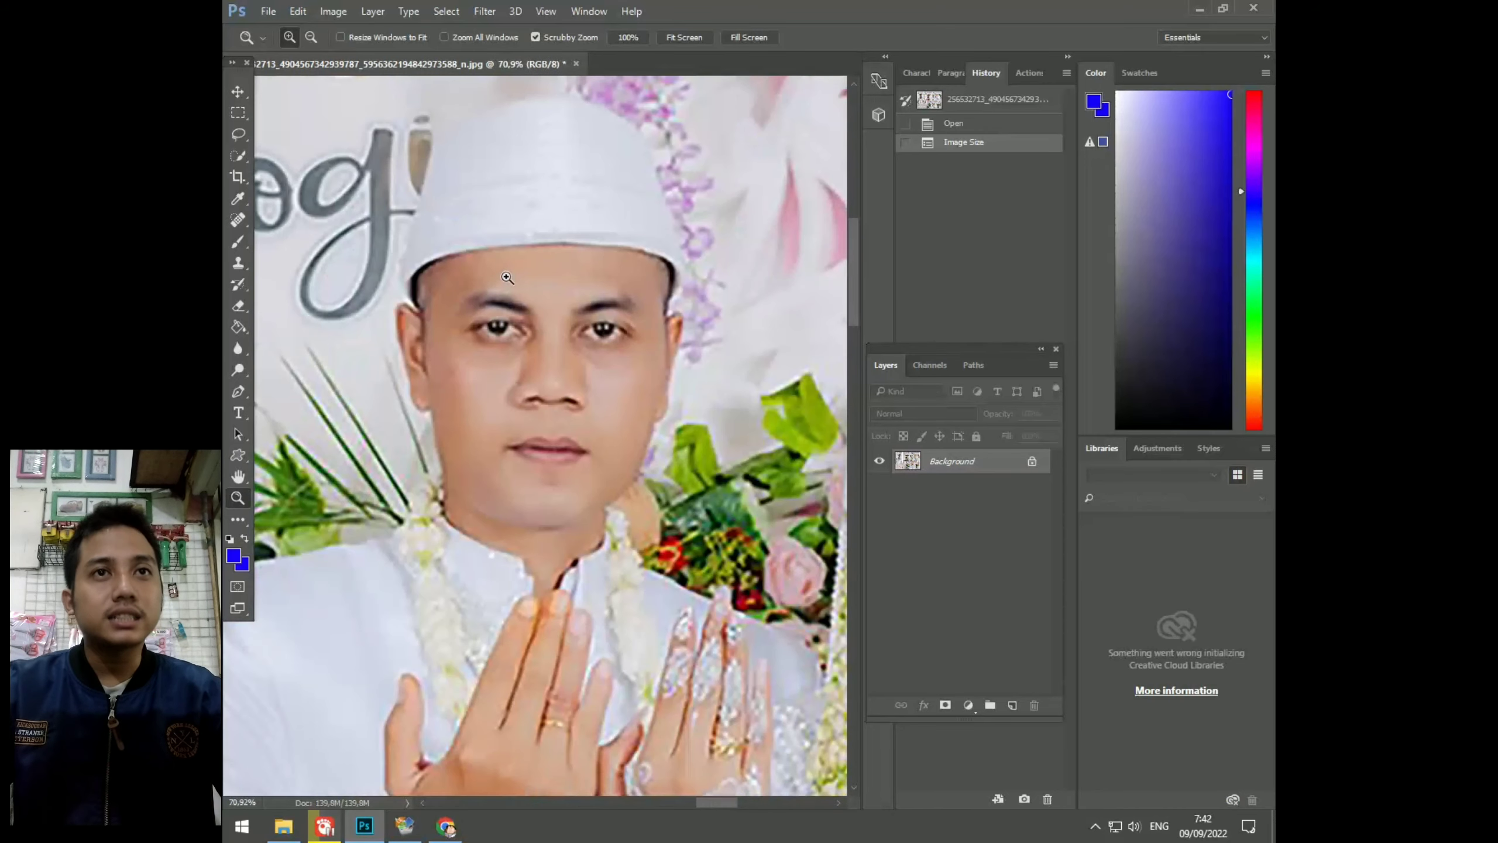
scroll(508, 276, "down", 2)
Zoom in on the groom's face, out to the full collage, then into the Yogi photo
scroll(505, 279, "down", 2)
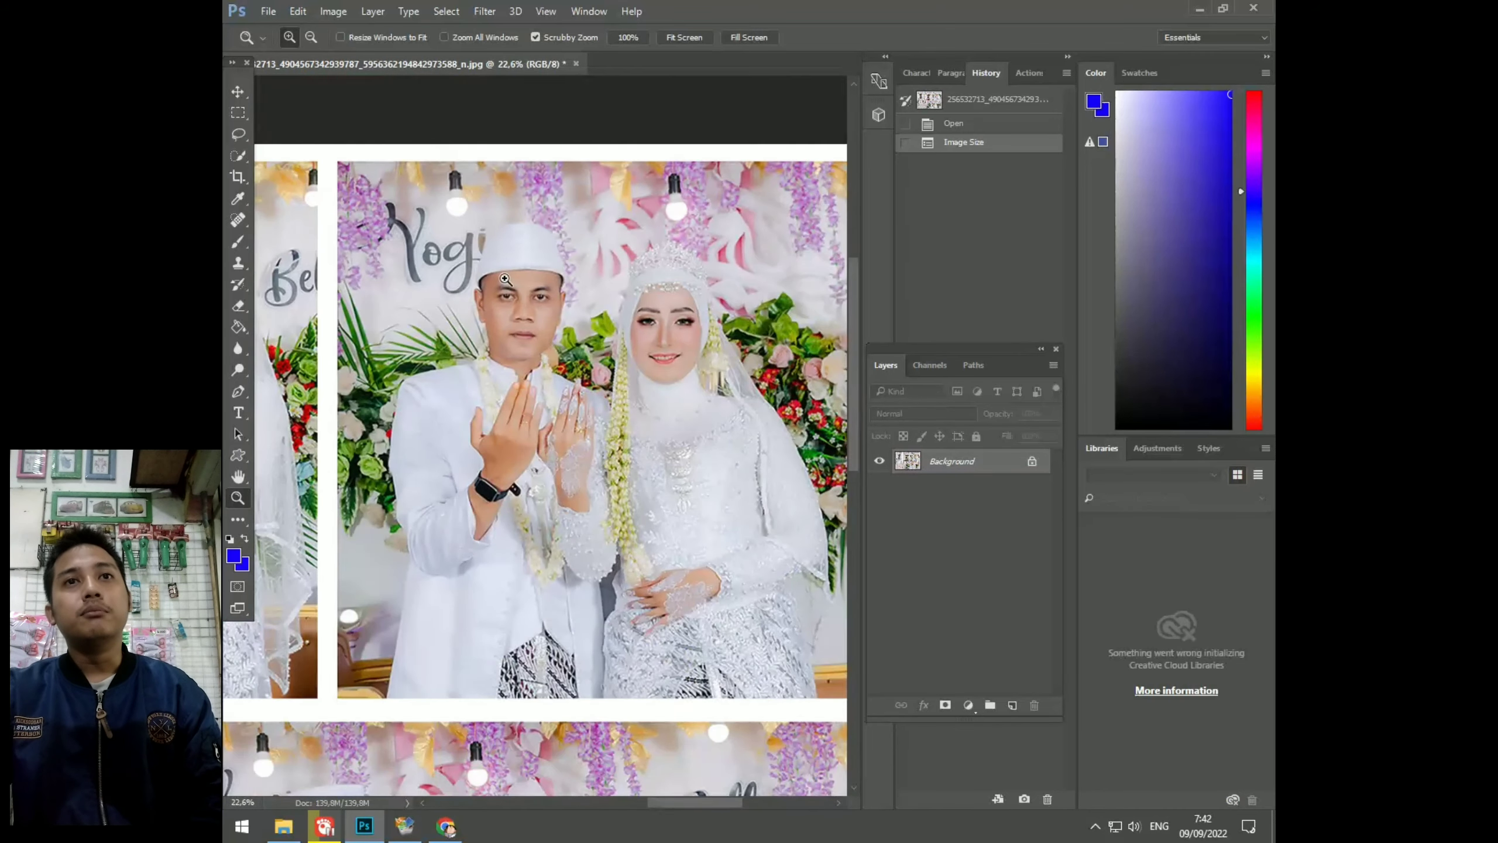
scroll(506, 274, "down", 1)
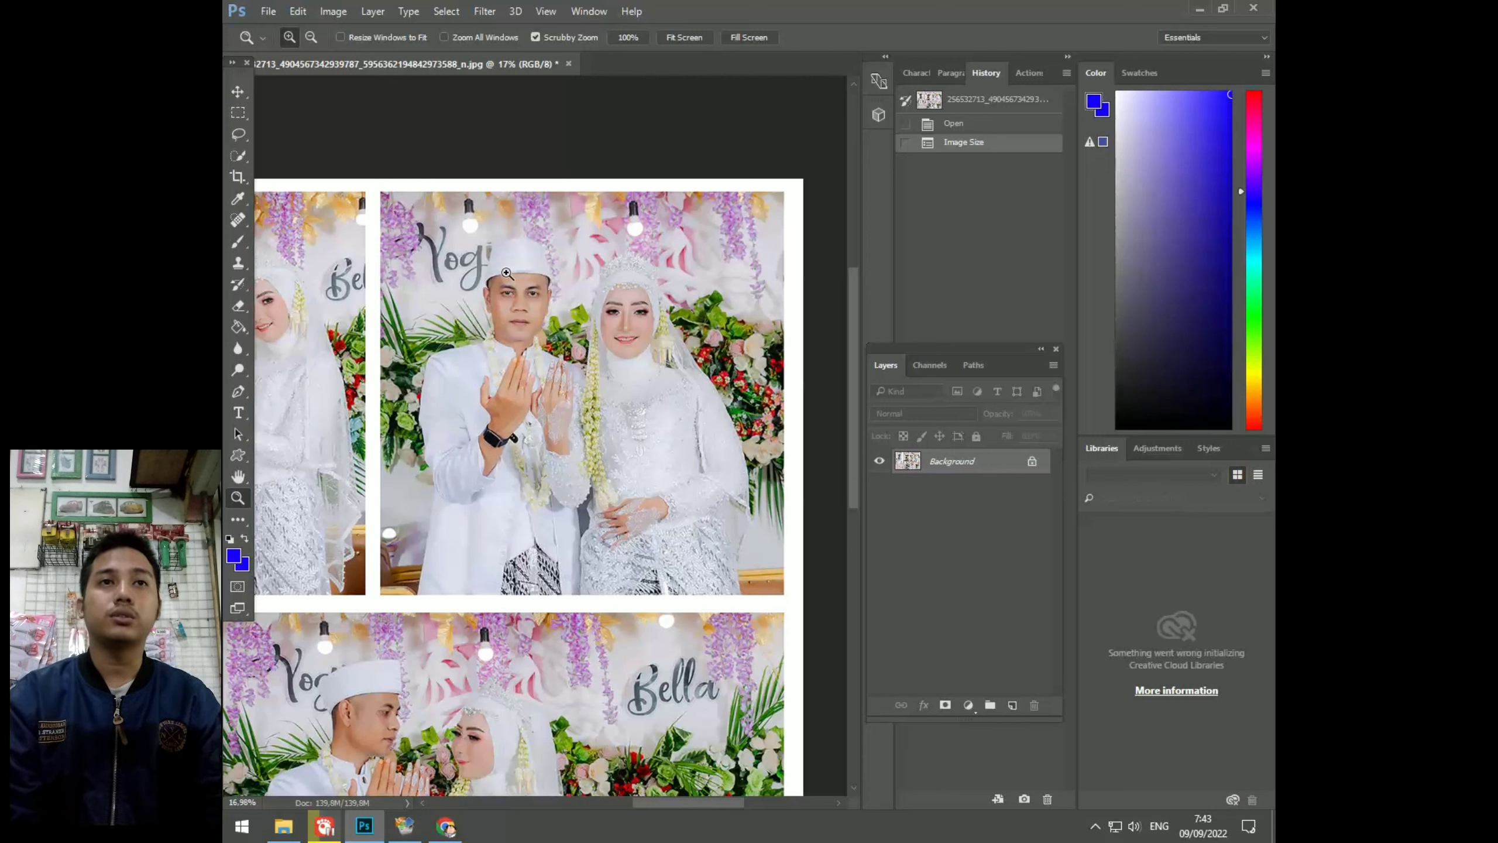
left_click_drag(505, 283, 642, 324)
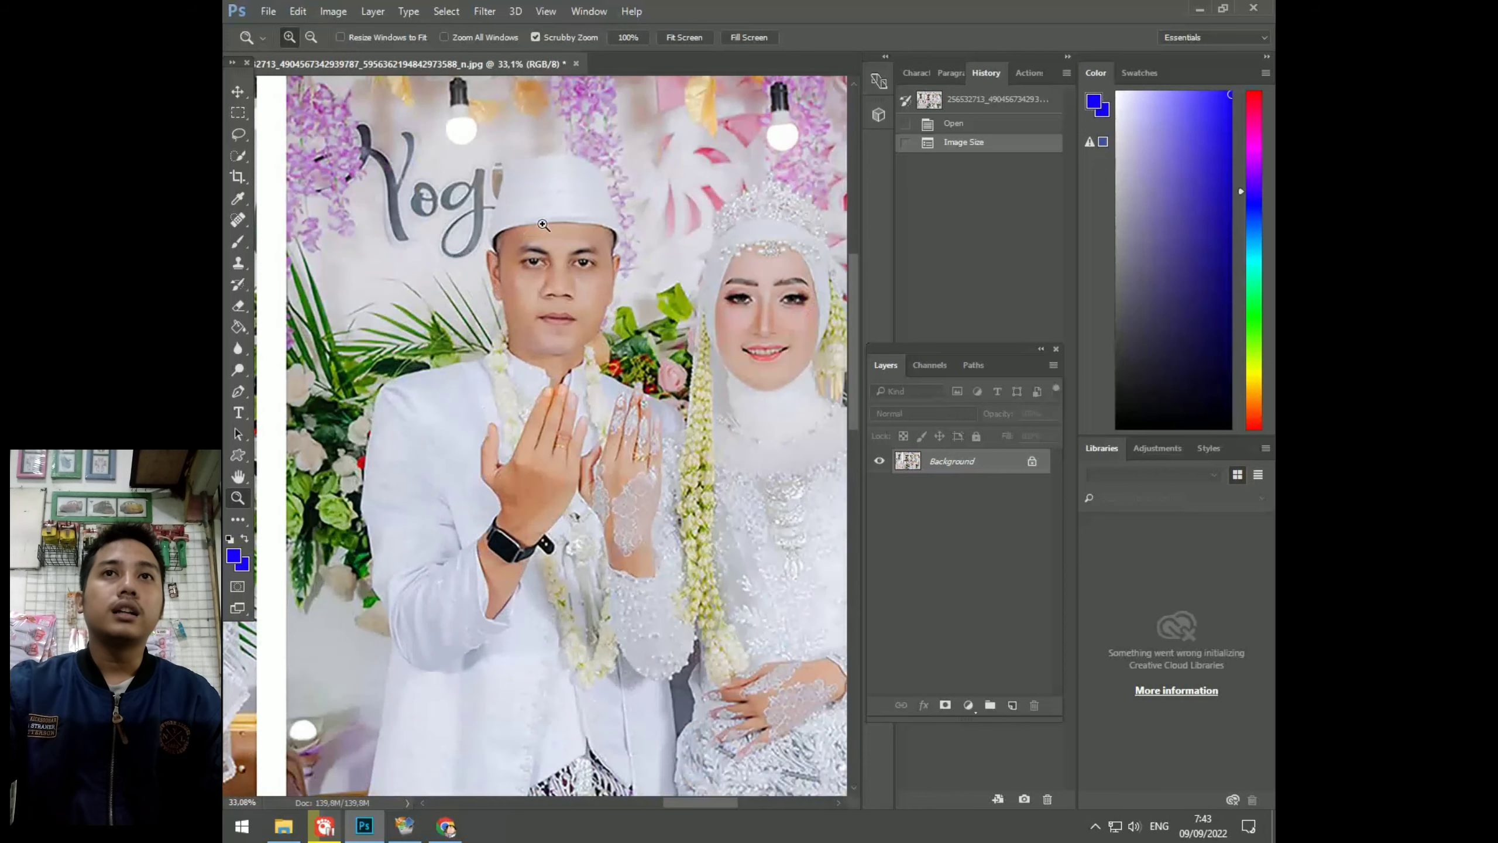
left_click(635, 347, "alt")
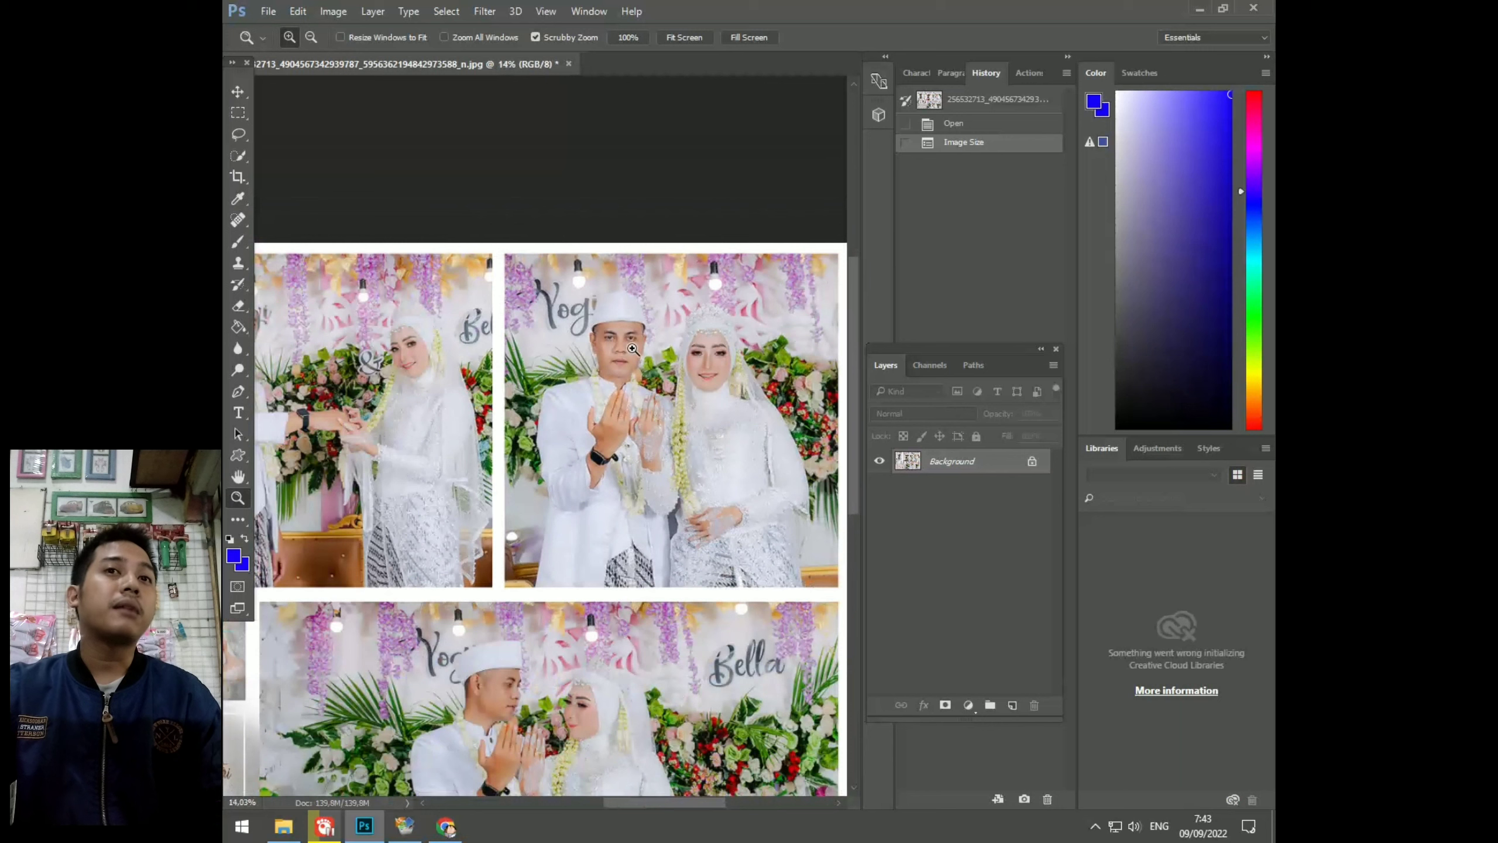
left_click(633, 348, "alt")
left_click(632, 349, "alt")
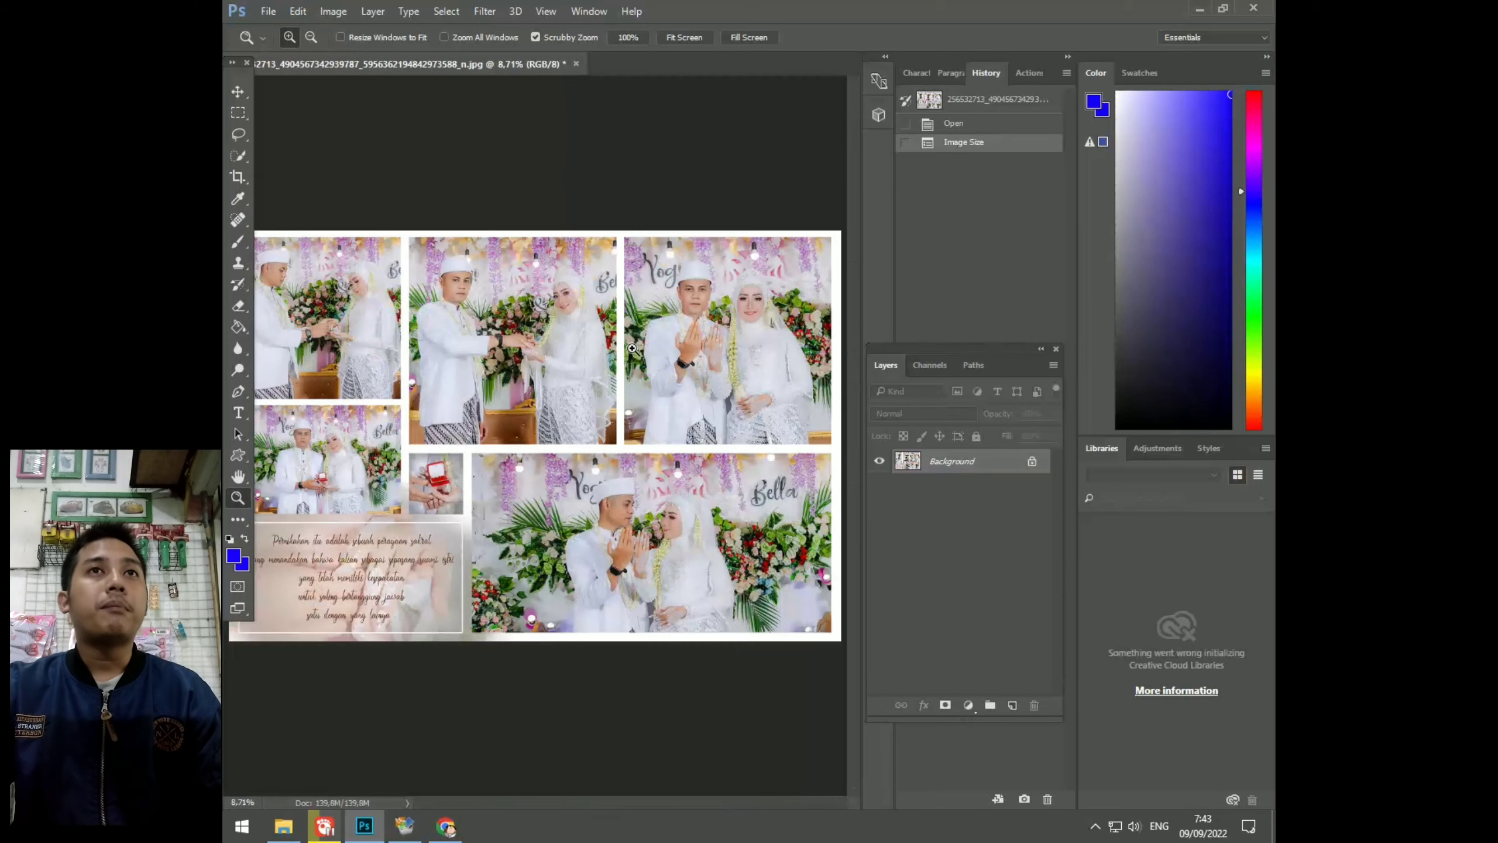
left_click(639, 339, "alt")
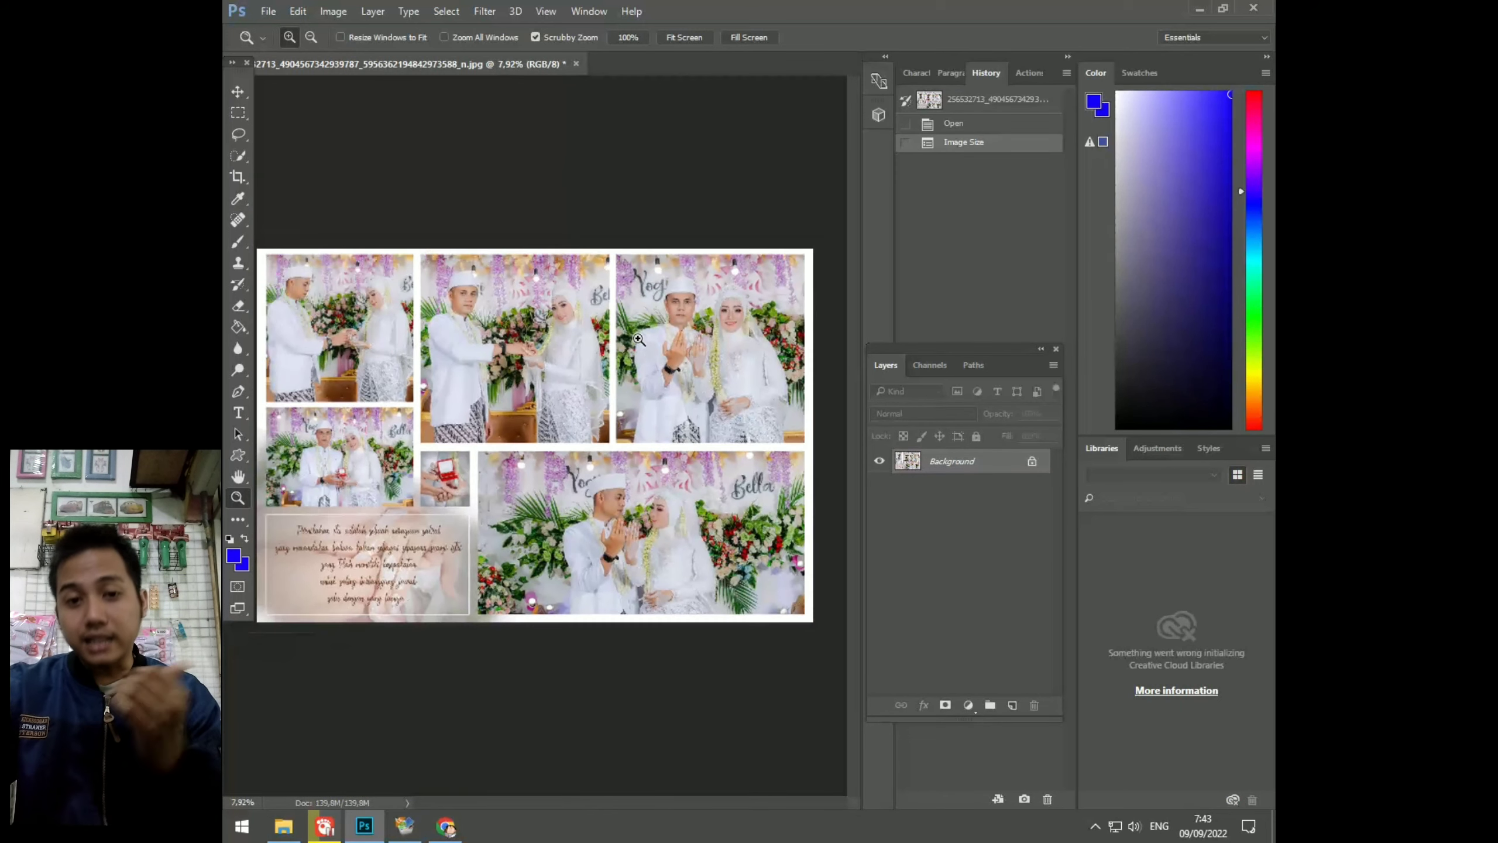
mouse_move(639, 339)
left_mouse_down()
mouse_move(701, 291)
mouse_move(772, 358)
left_mouse_up()
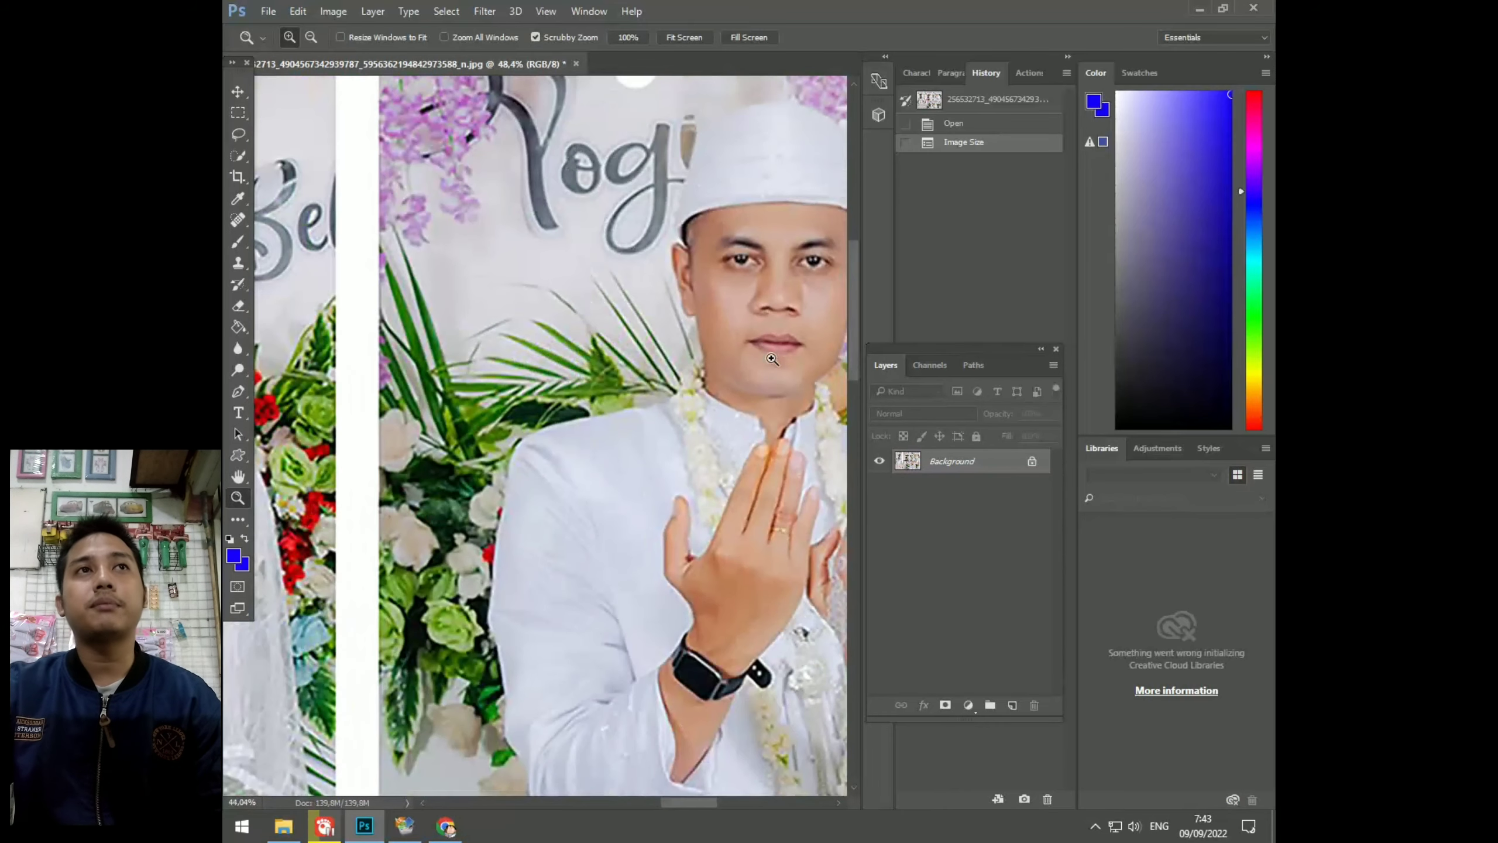
scroll(772, 358, "down", 2)
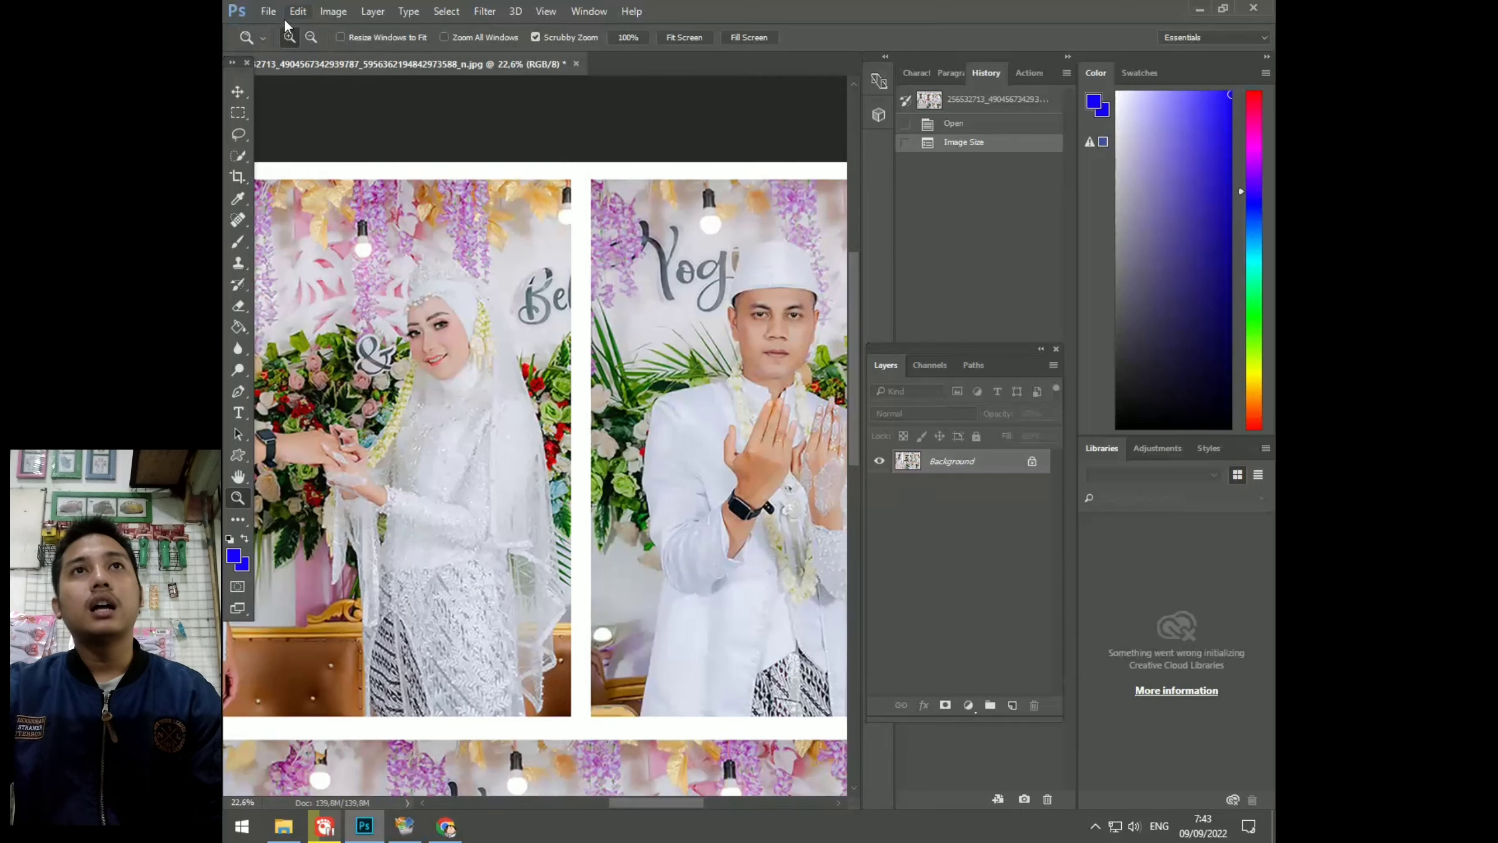
left_click(333, 12)
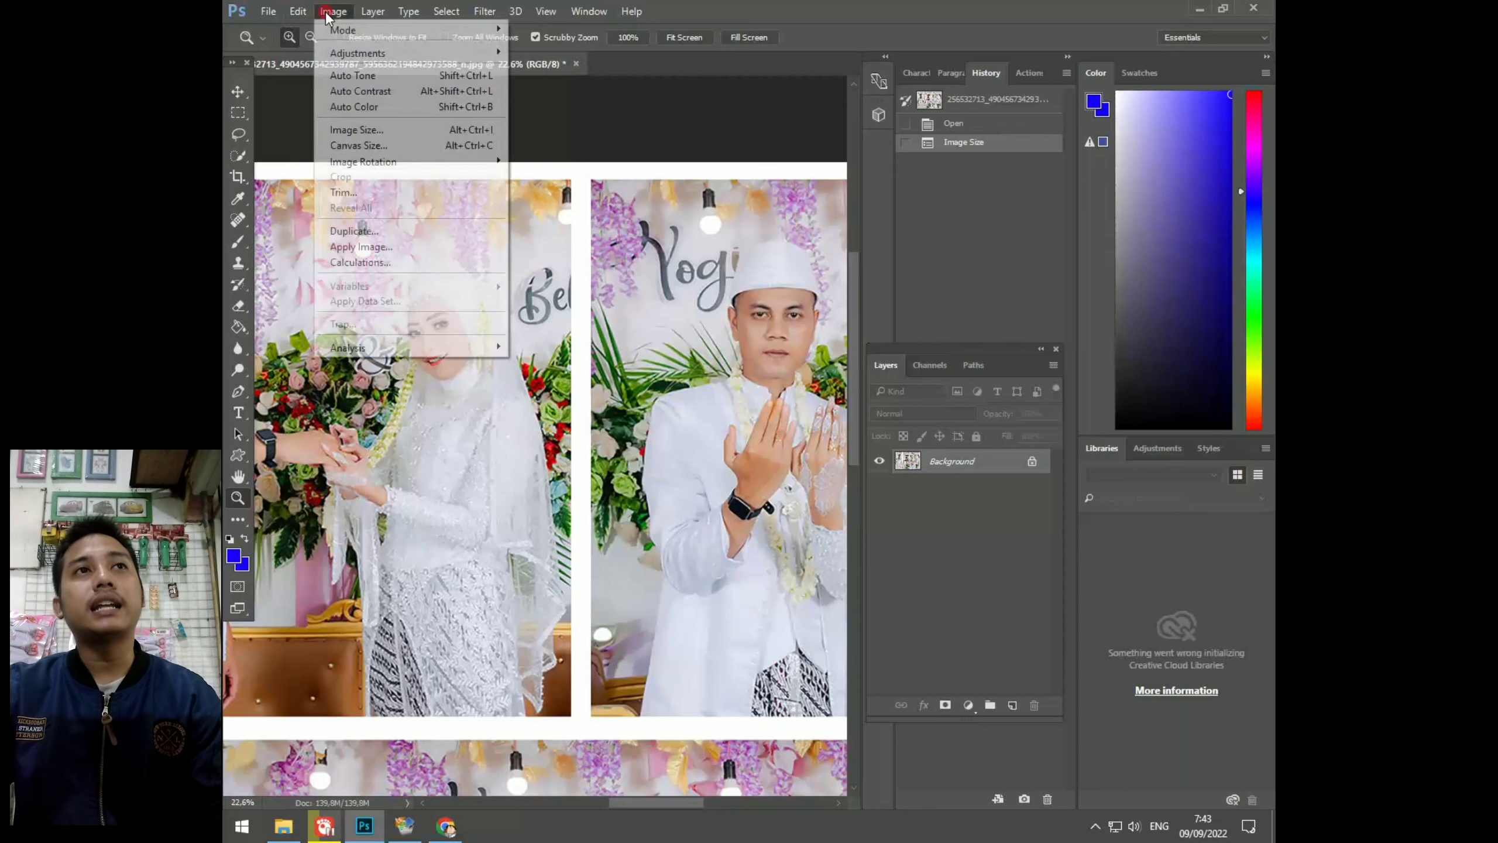
left_click(360, 127)
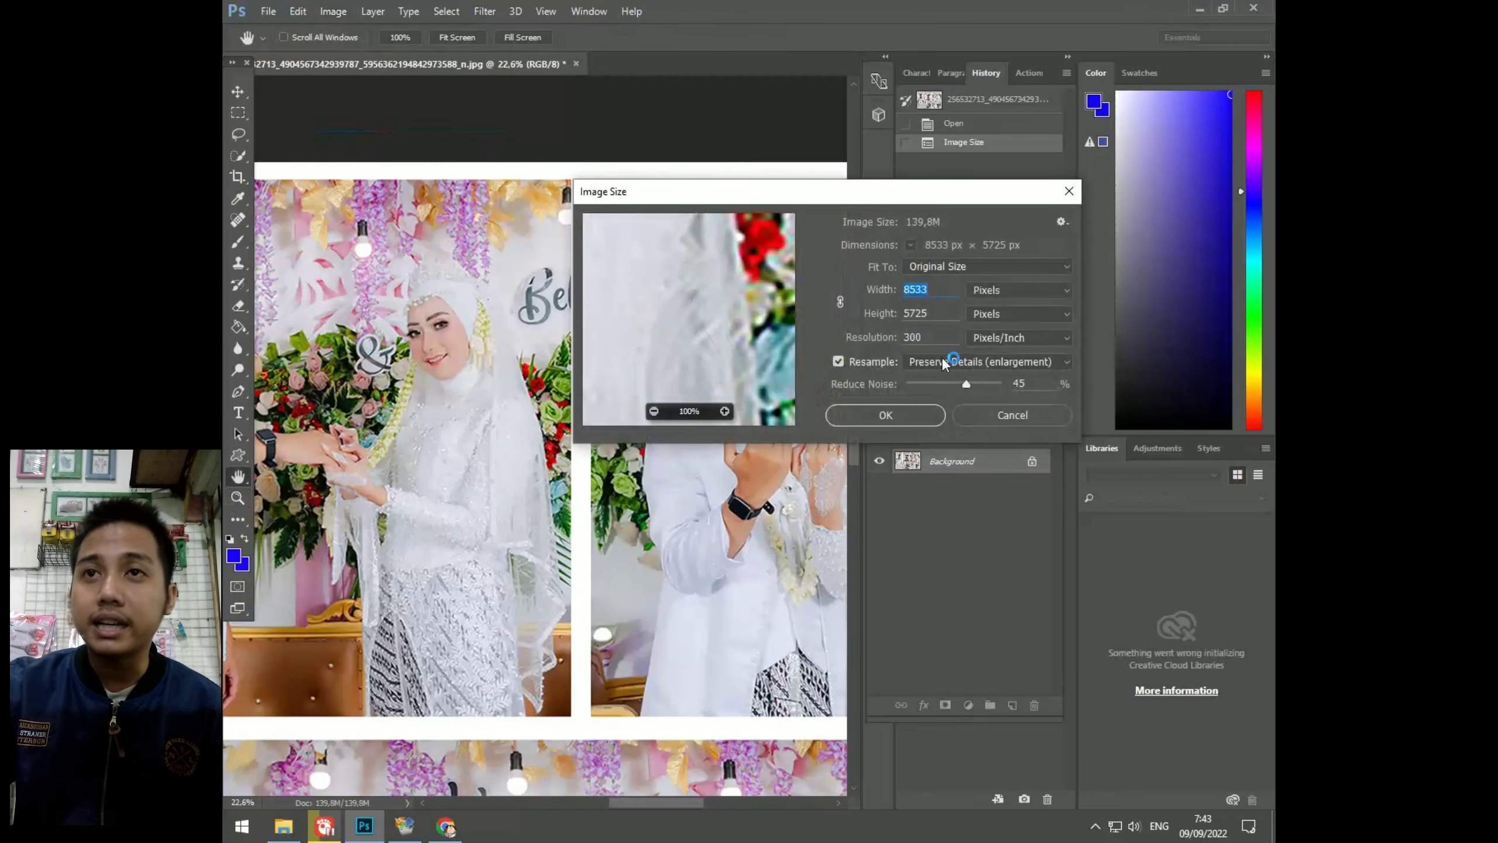
left_click(998, 363)
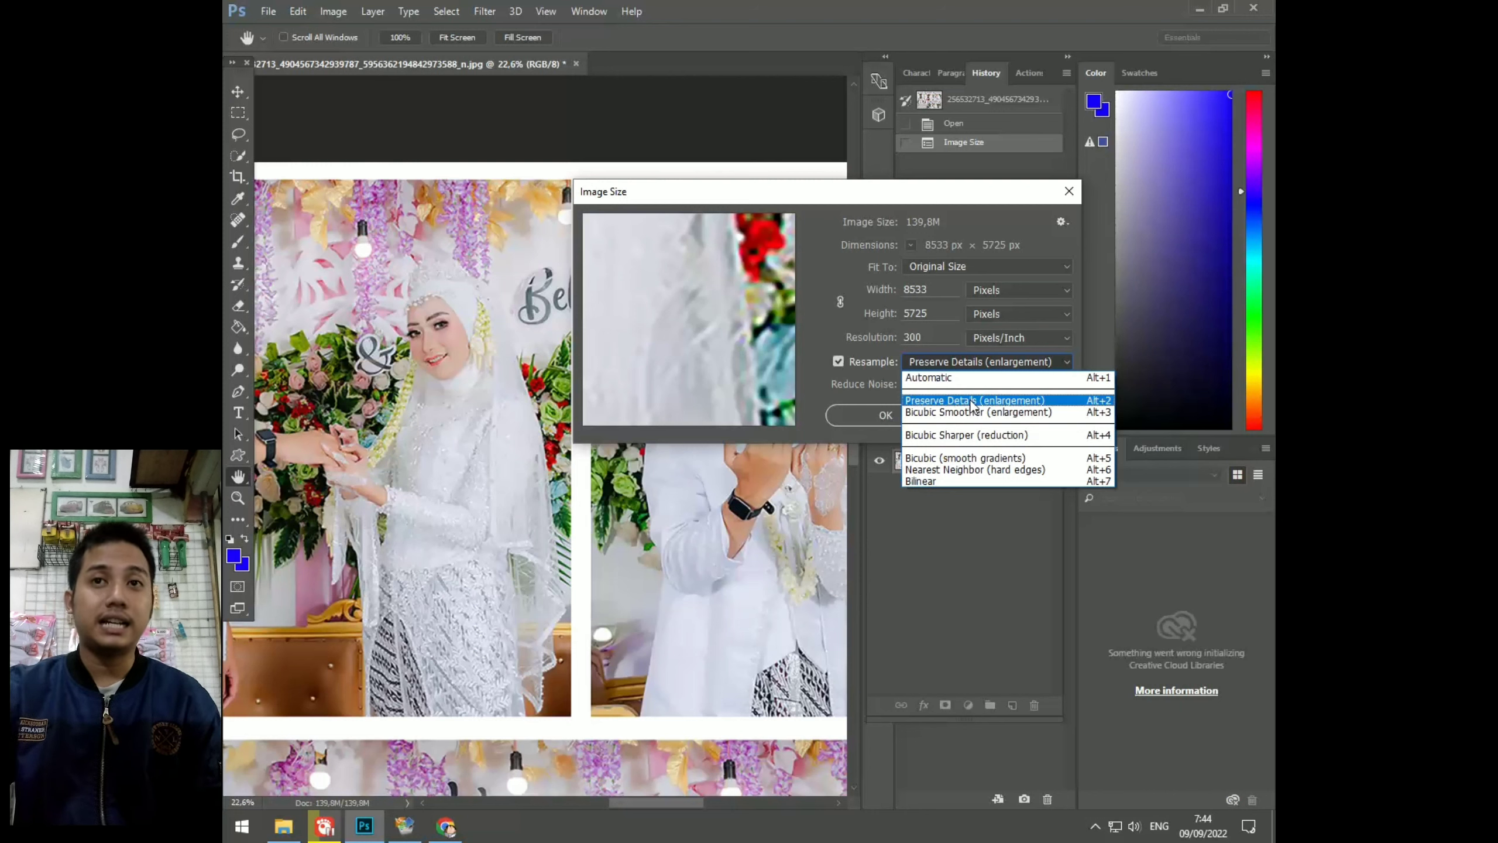
mouse_move(688, 318)
left_click(771, 412)
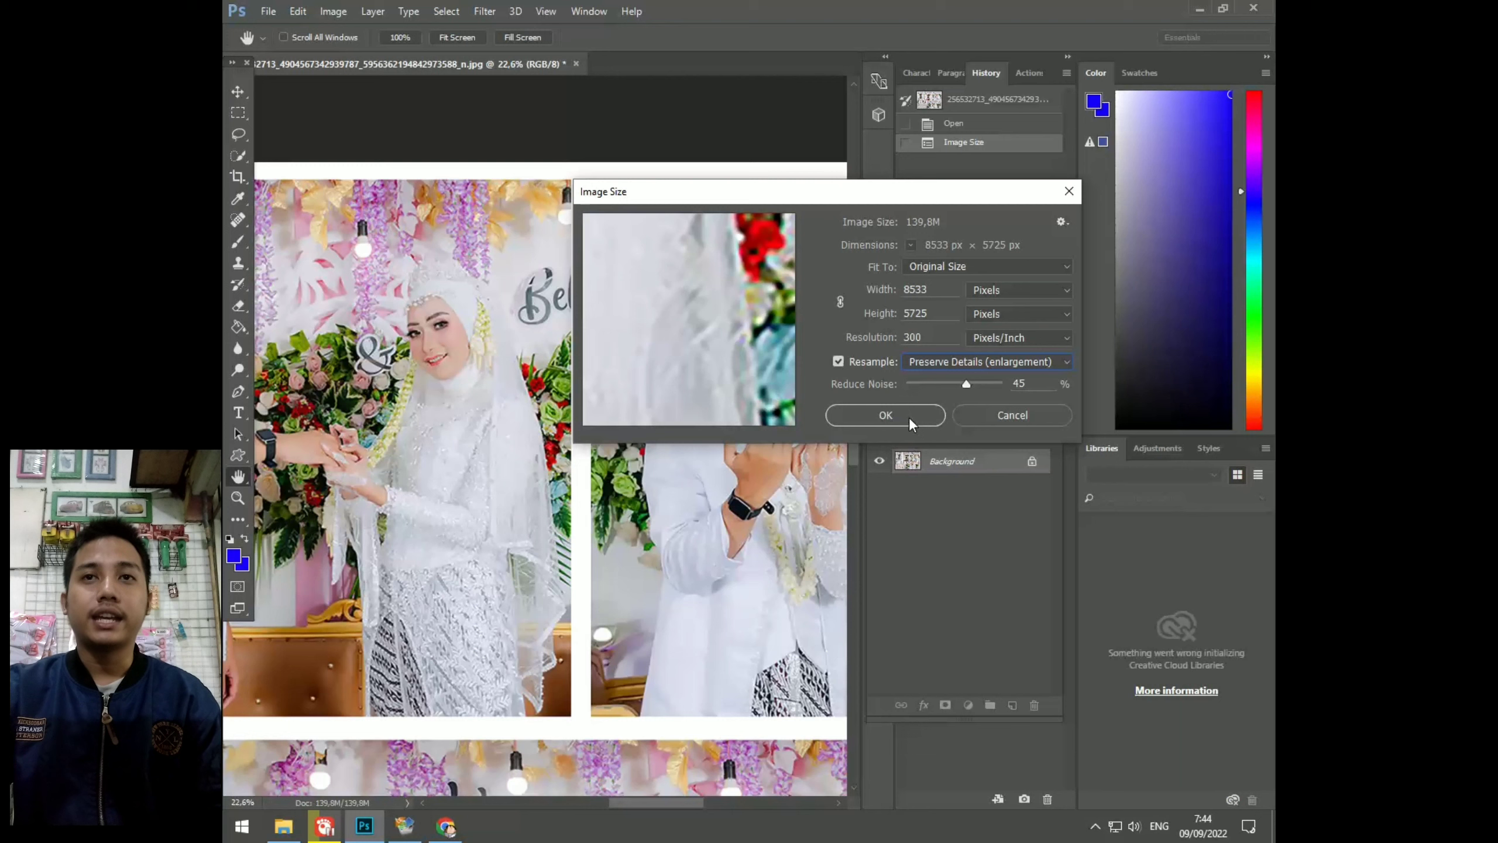
left_click(1030, 385)
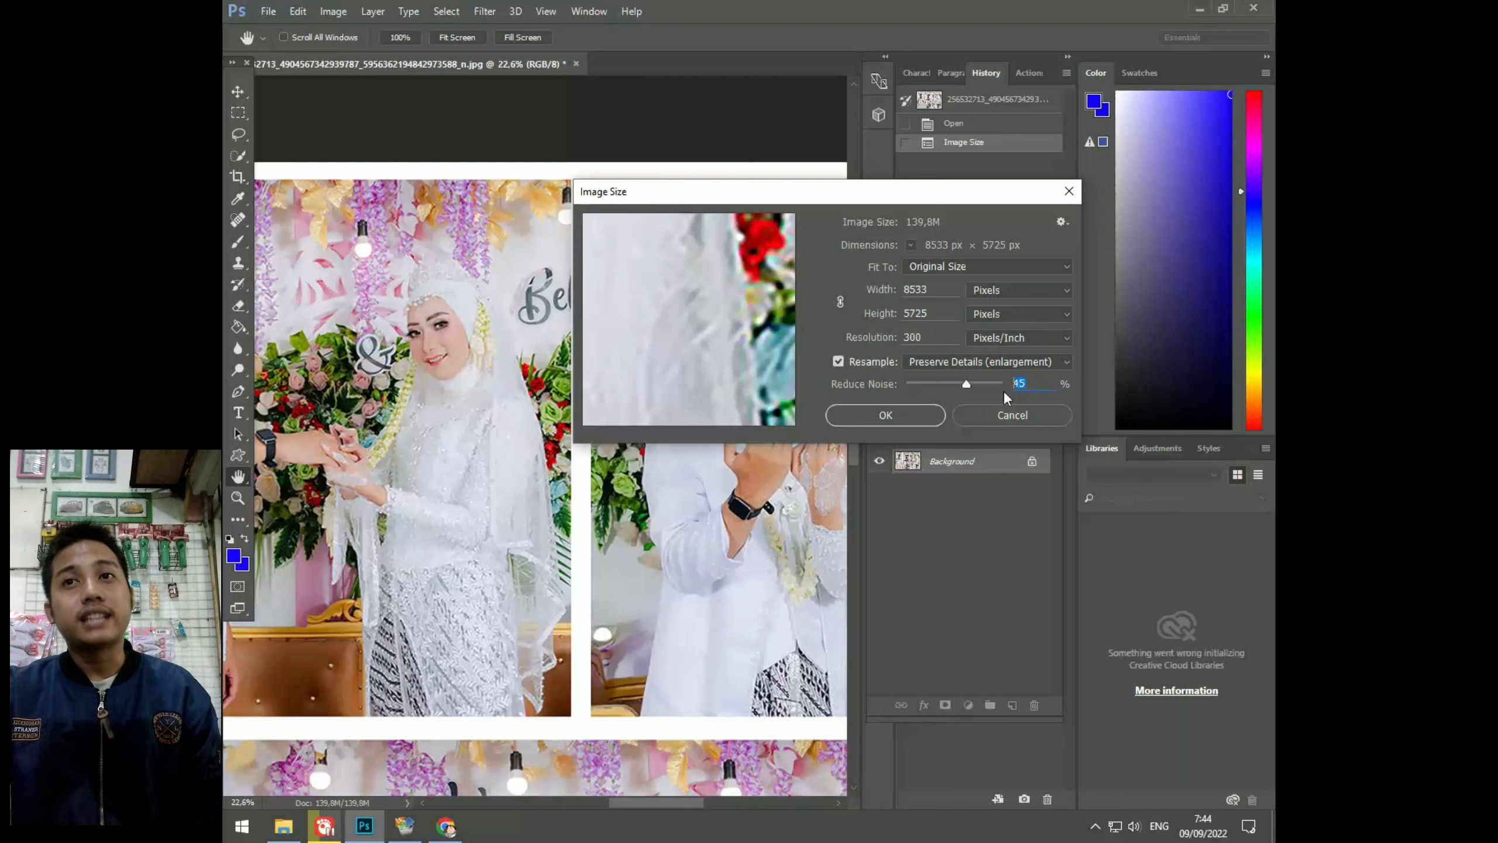
left_click(898, 416)
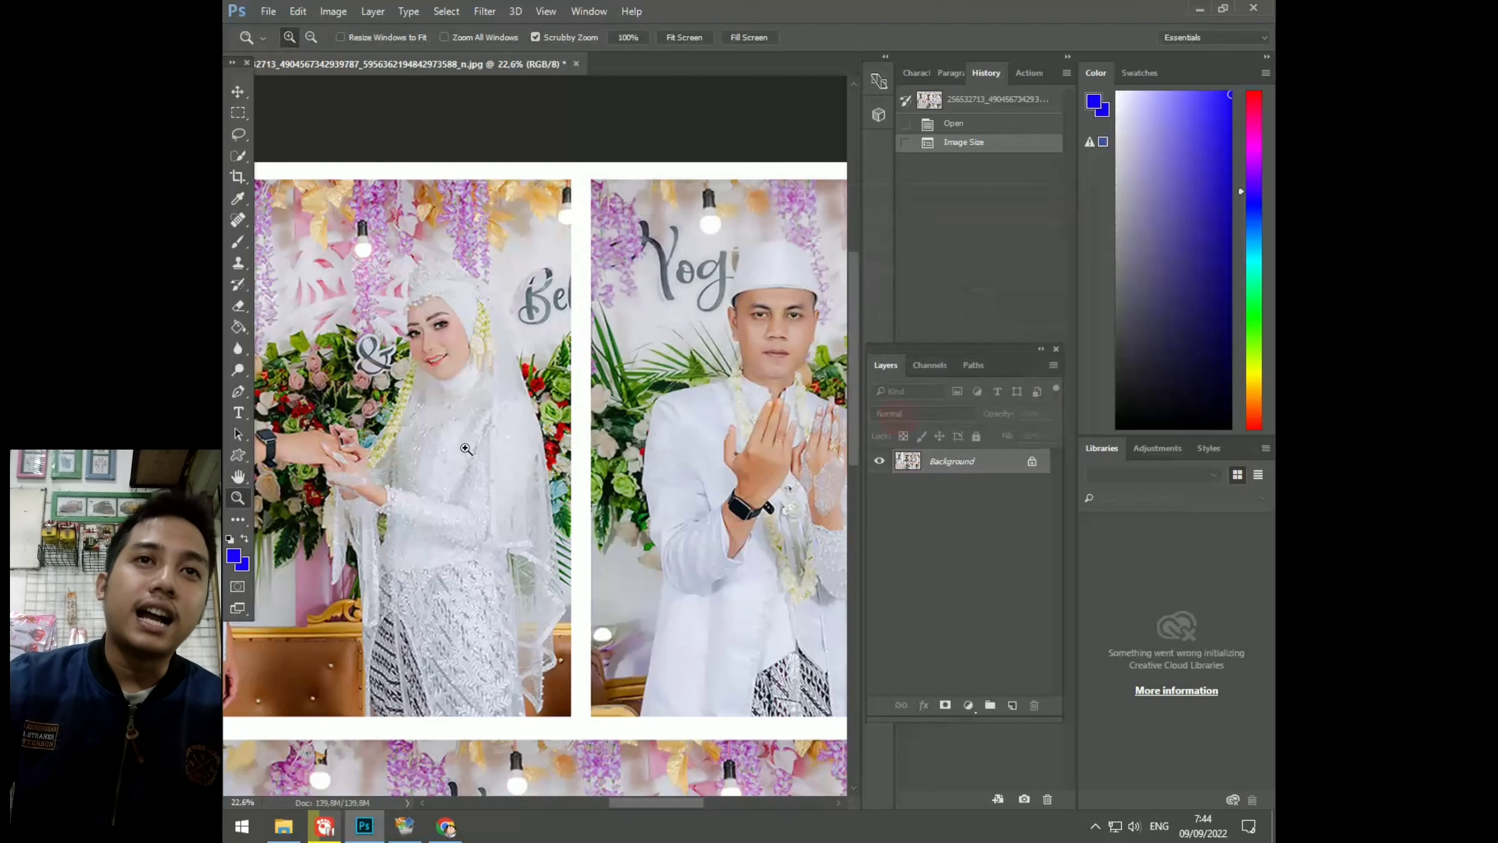
key("z")
scroll(578, 427, "down", 2)
scroll(579, 428, "down", 1)
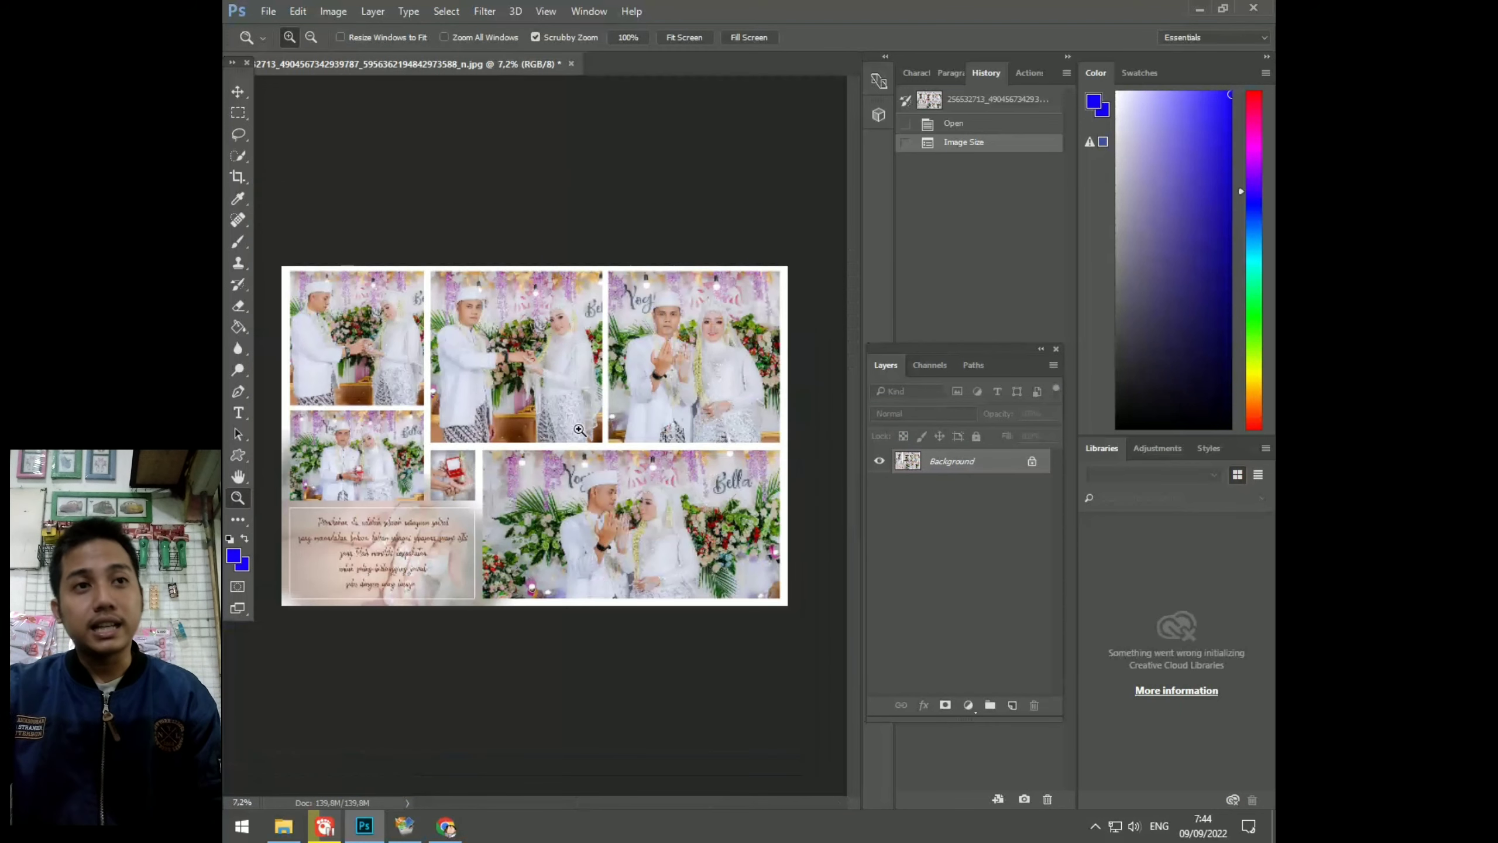